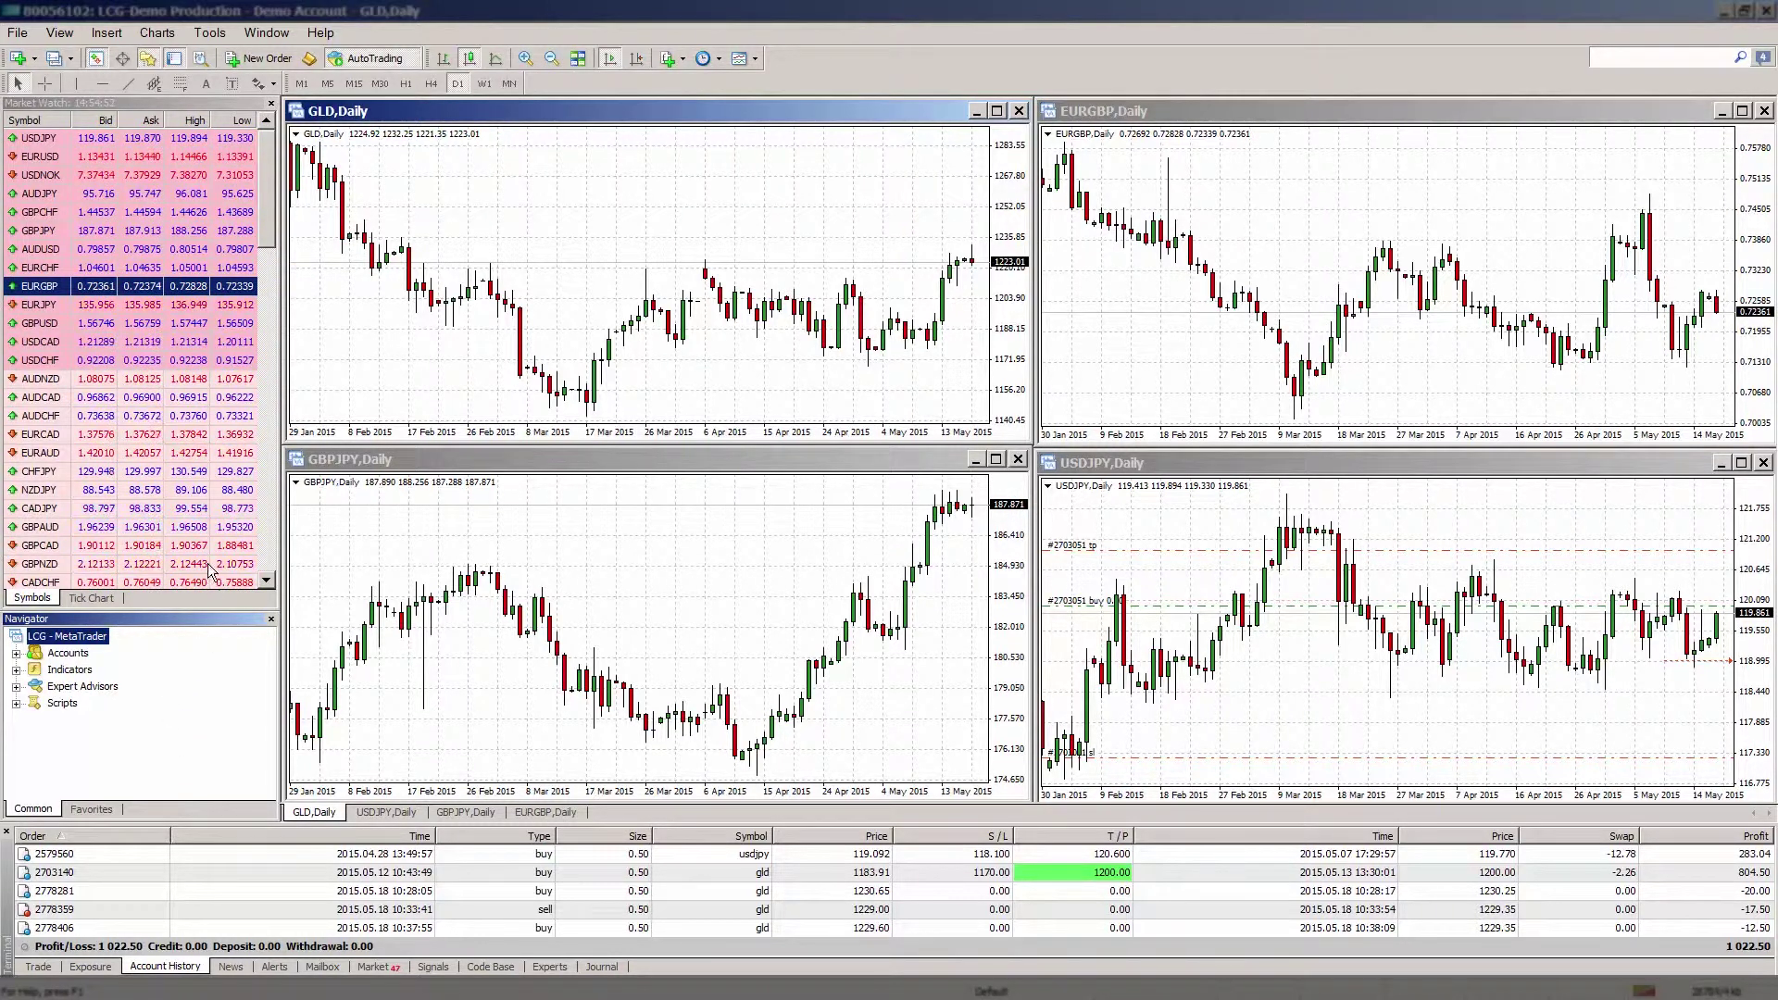
Start a USDCAD order, cancel it, then bring up the GLD chart's context menu.
{"action": "right_click", "coordinate": [184, 347]}
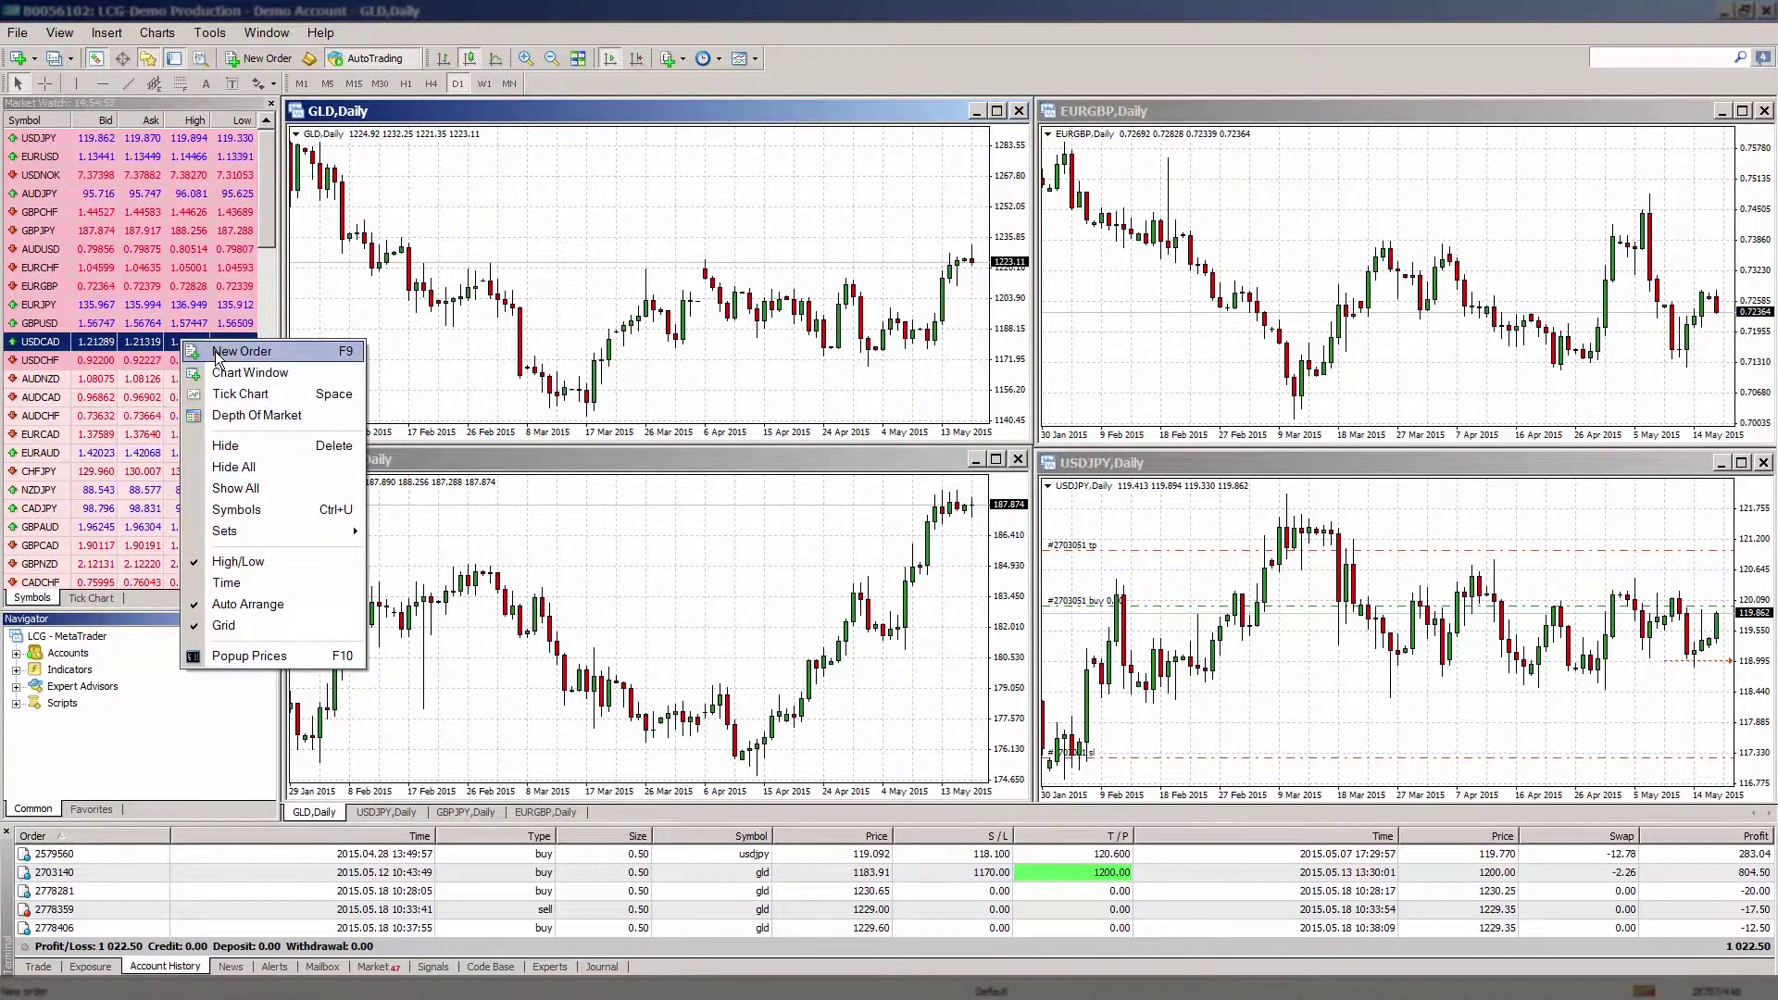
{"action": "left_click", "coordinate": [218, 353]}
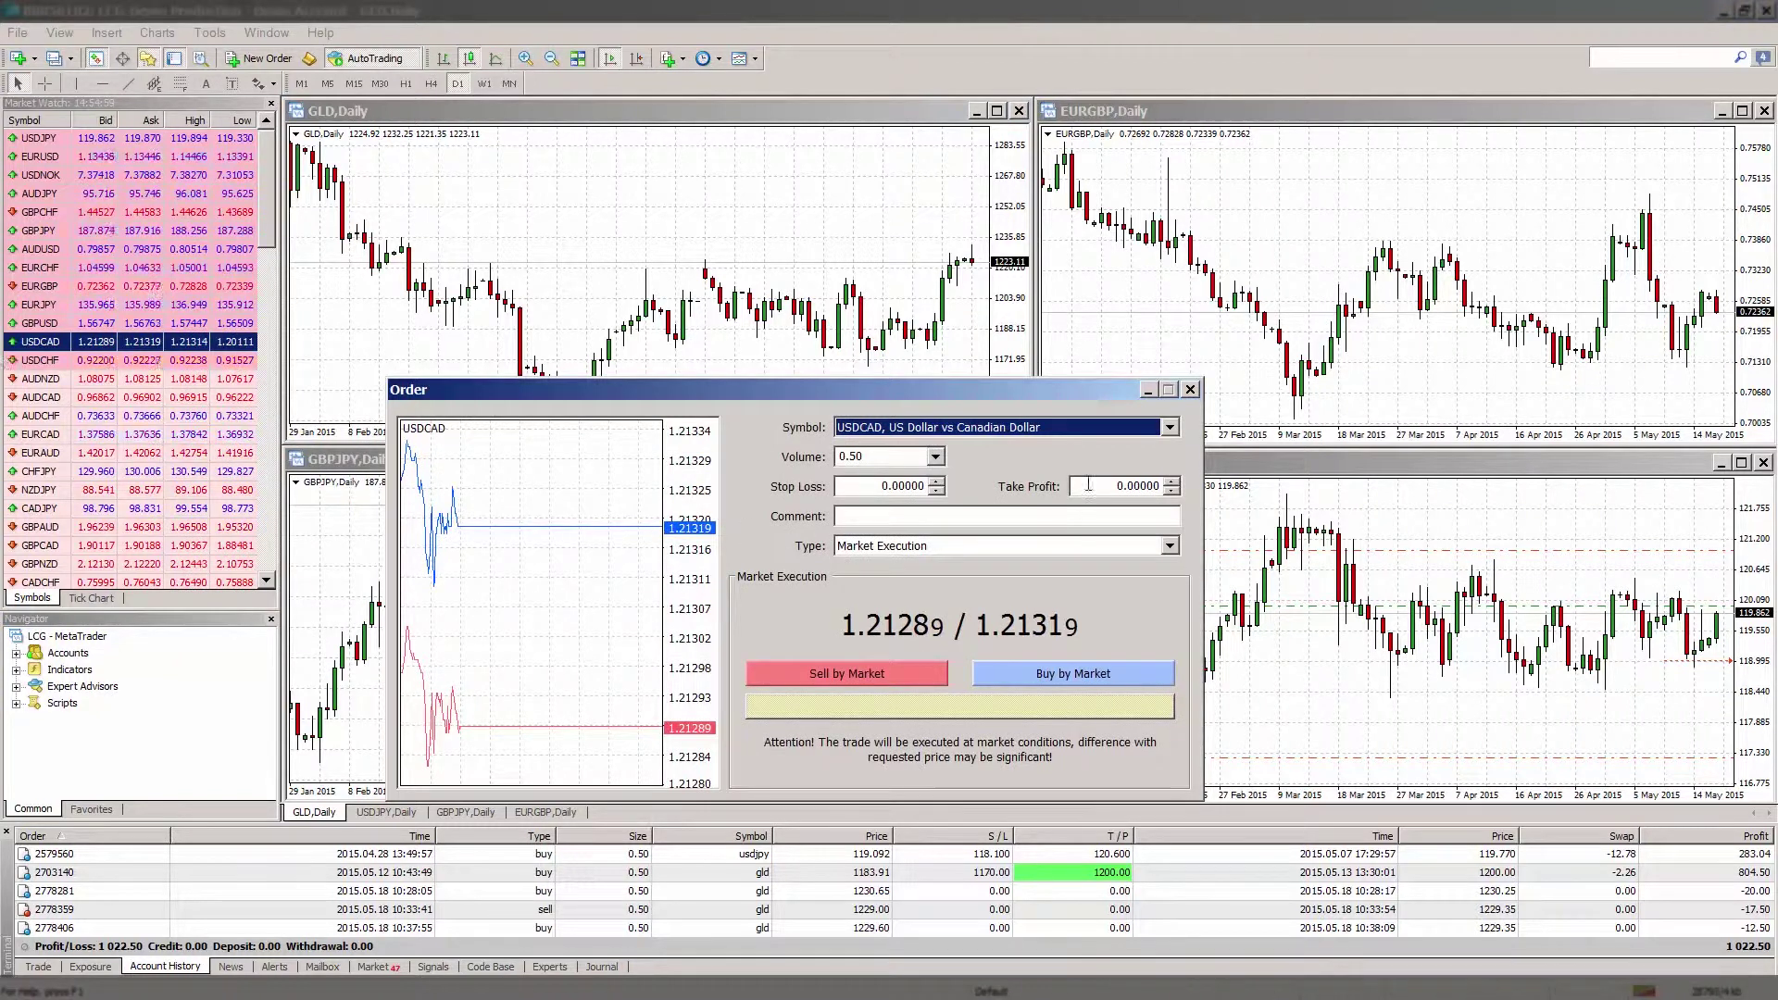
{"action": "left_click", "coordinate": [1190, 390]}
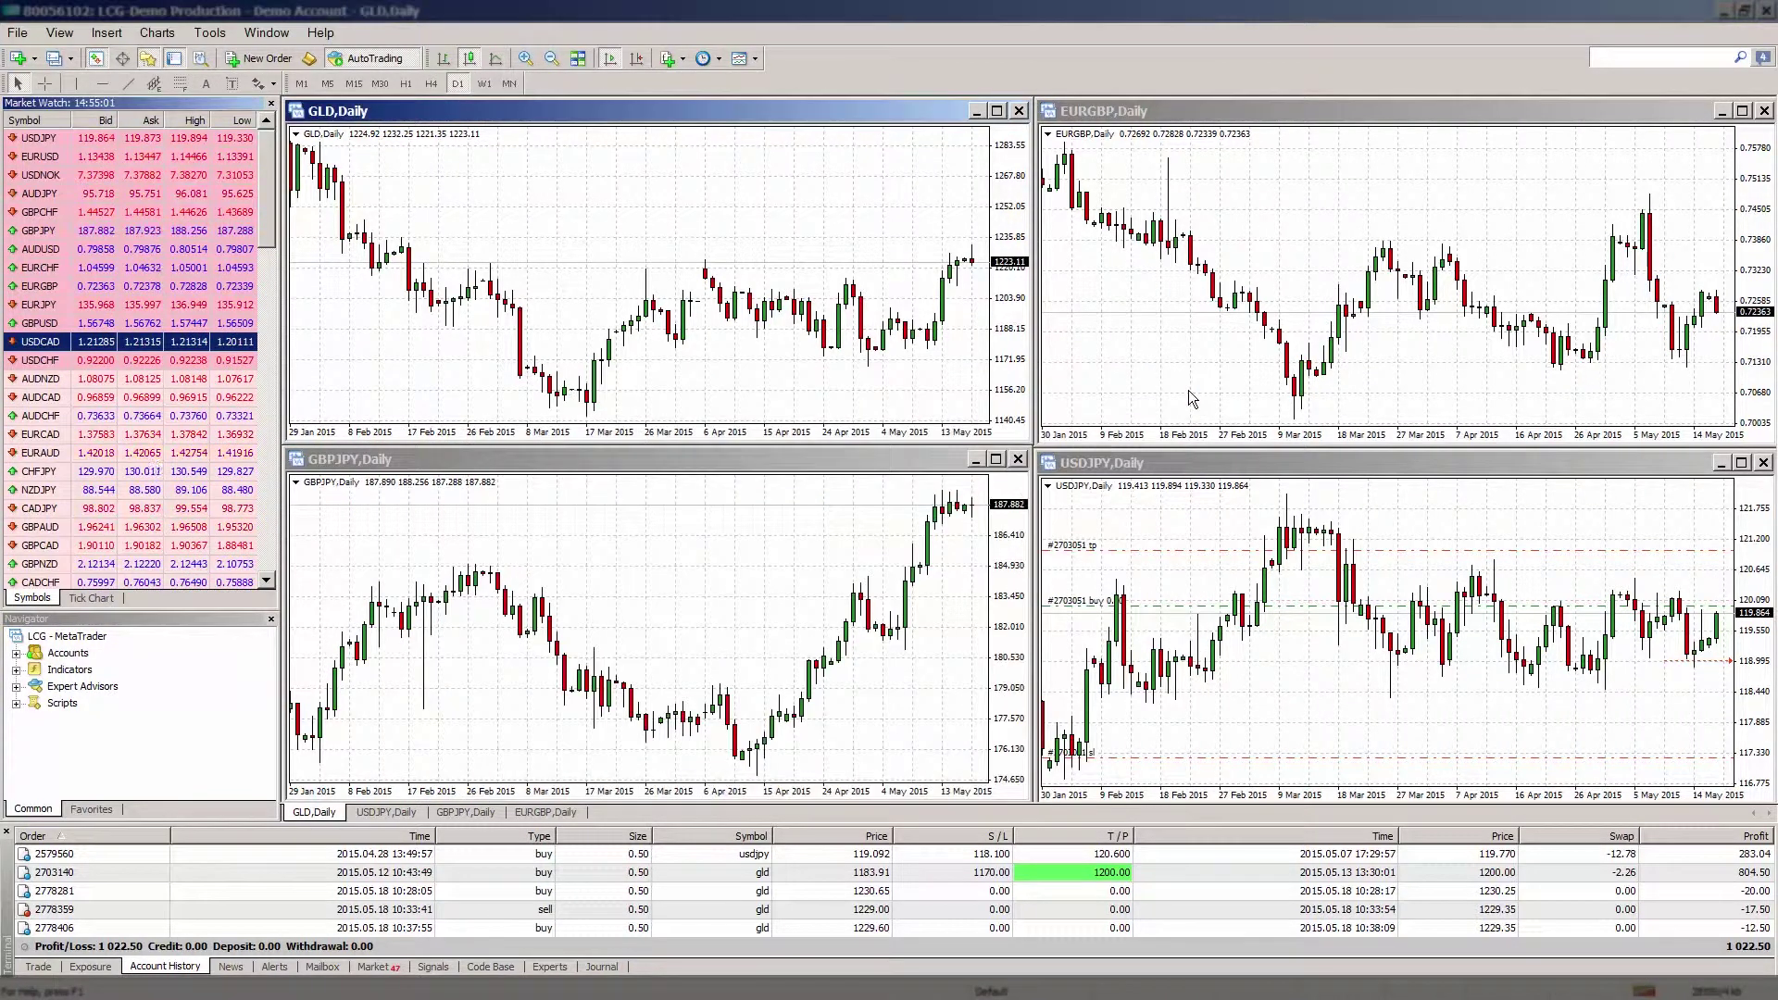
{"action": "right_click", "coordinate": [720, 390]}
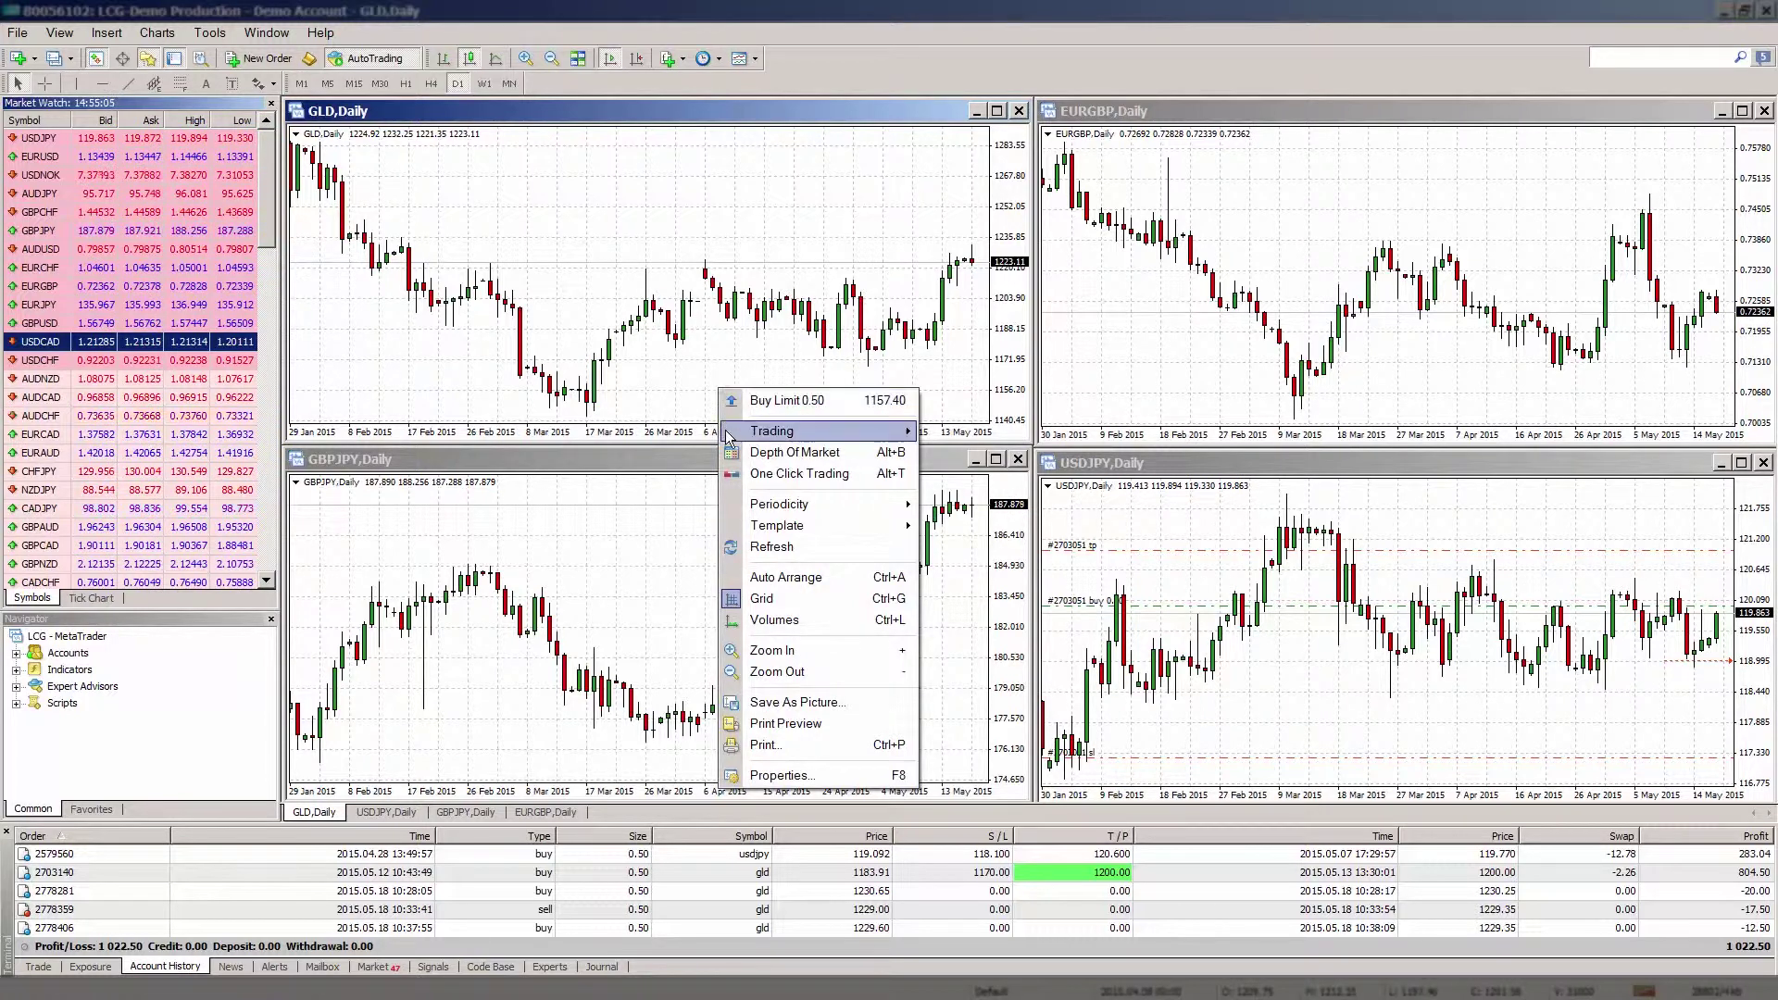
Start a new order from the GLD chart for EURNOK at 1.00 lots.
{"action": "mouse_move", "coordinate": [731, 436]}
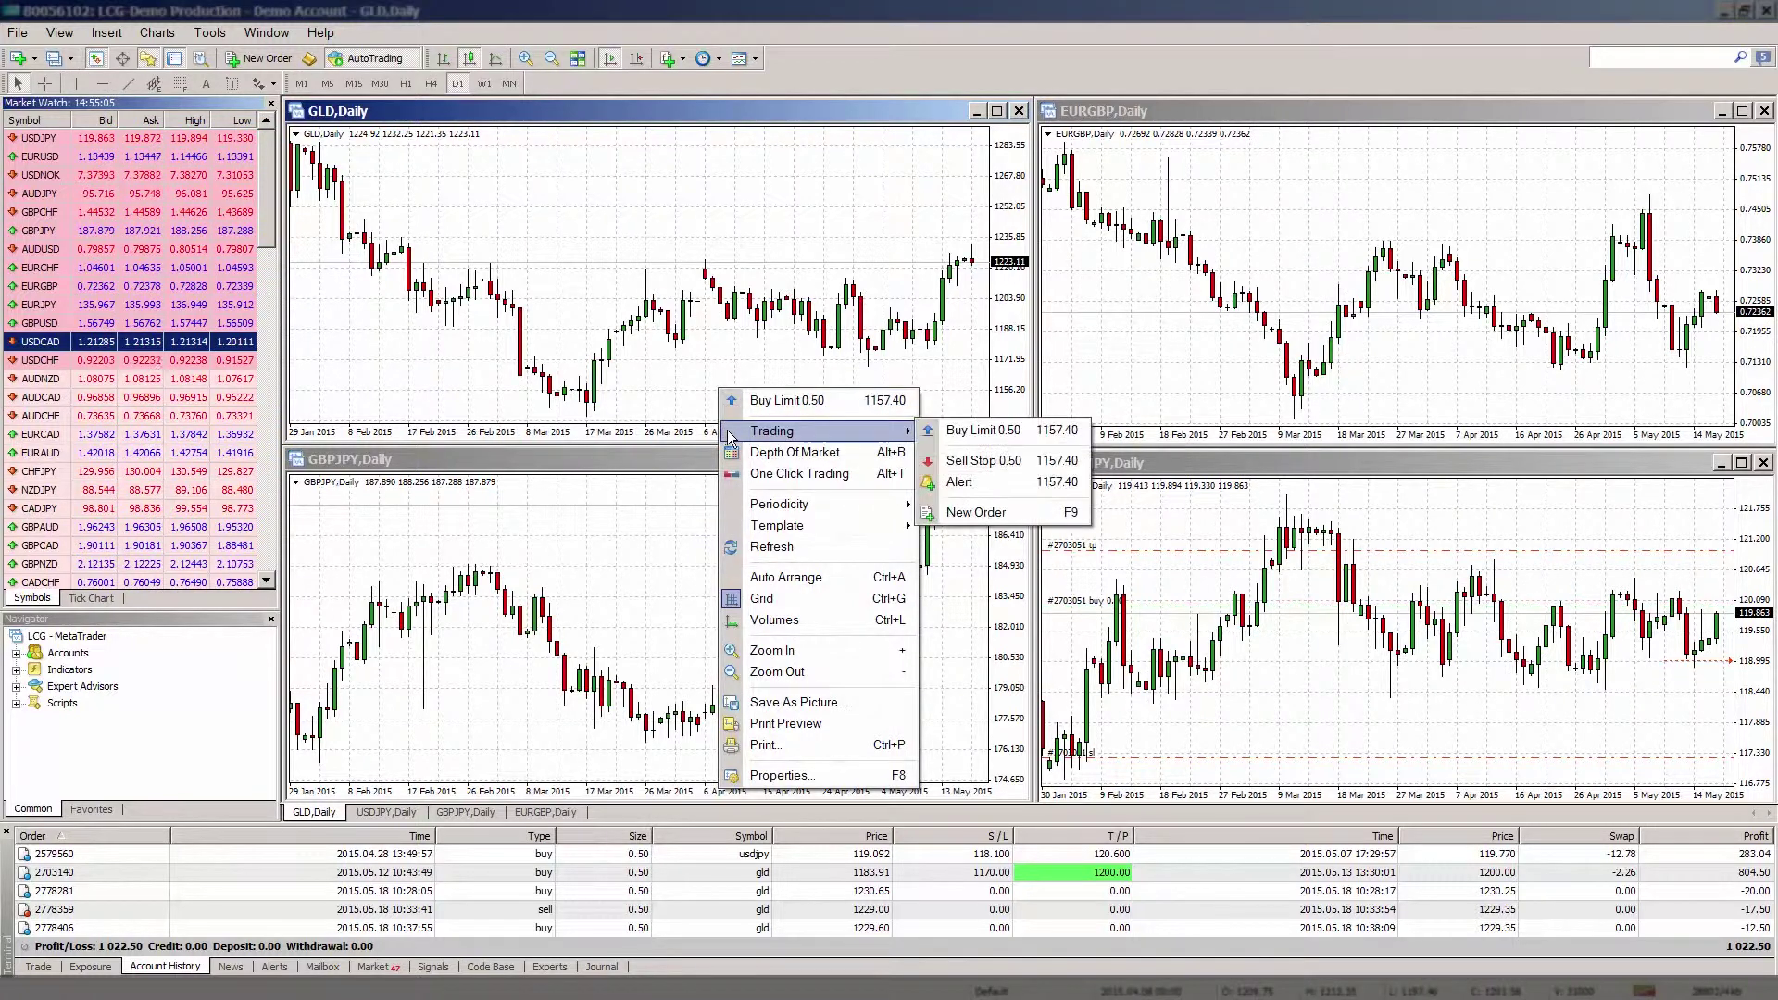
{"action": "left_click", "coordinate": [956, 521]}
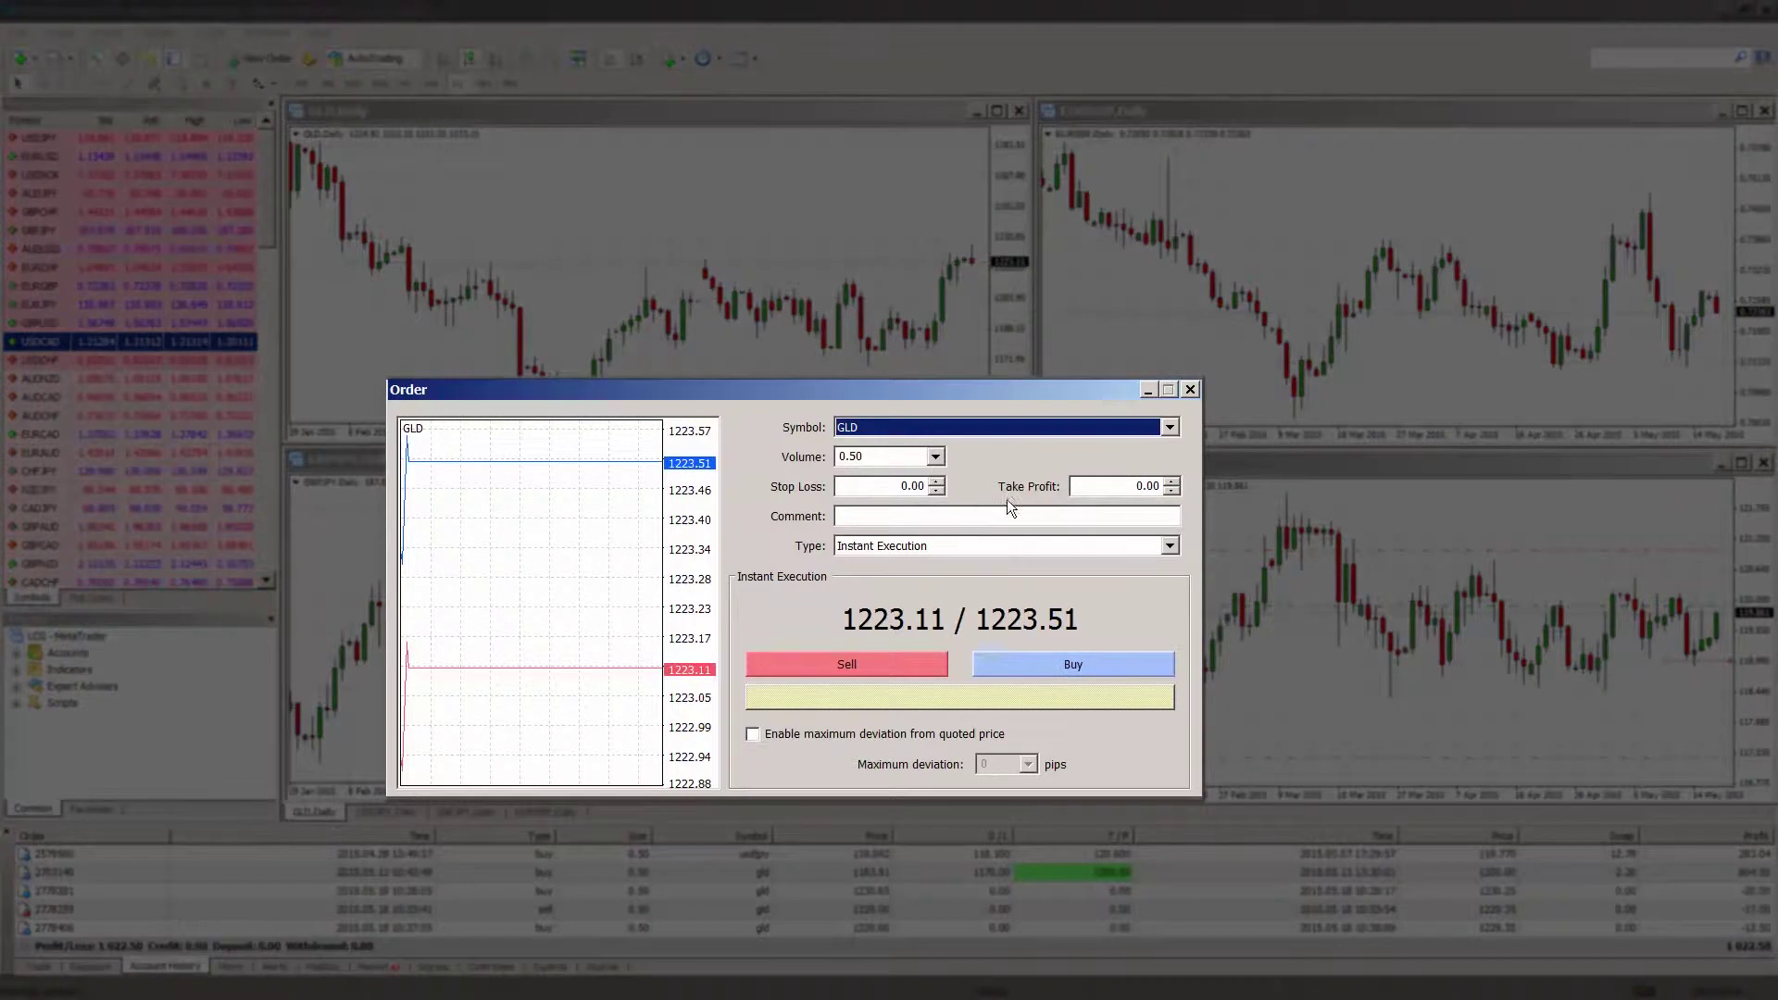
{"action": "left_click", "coordinate": [1170, 429]}
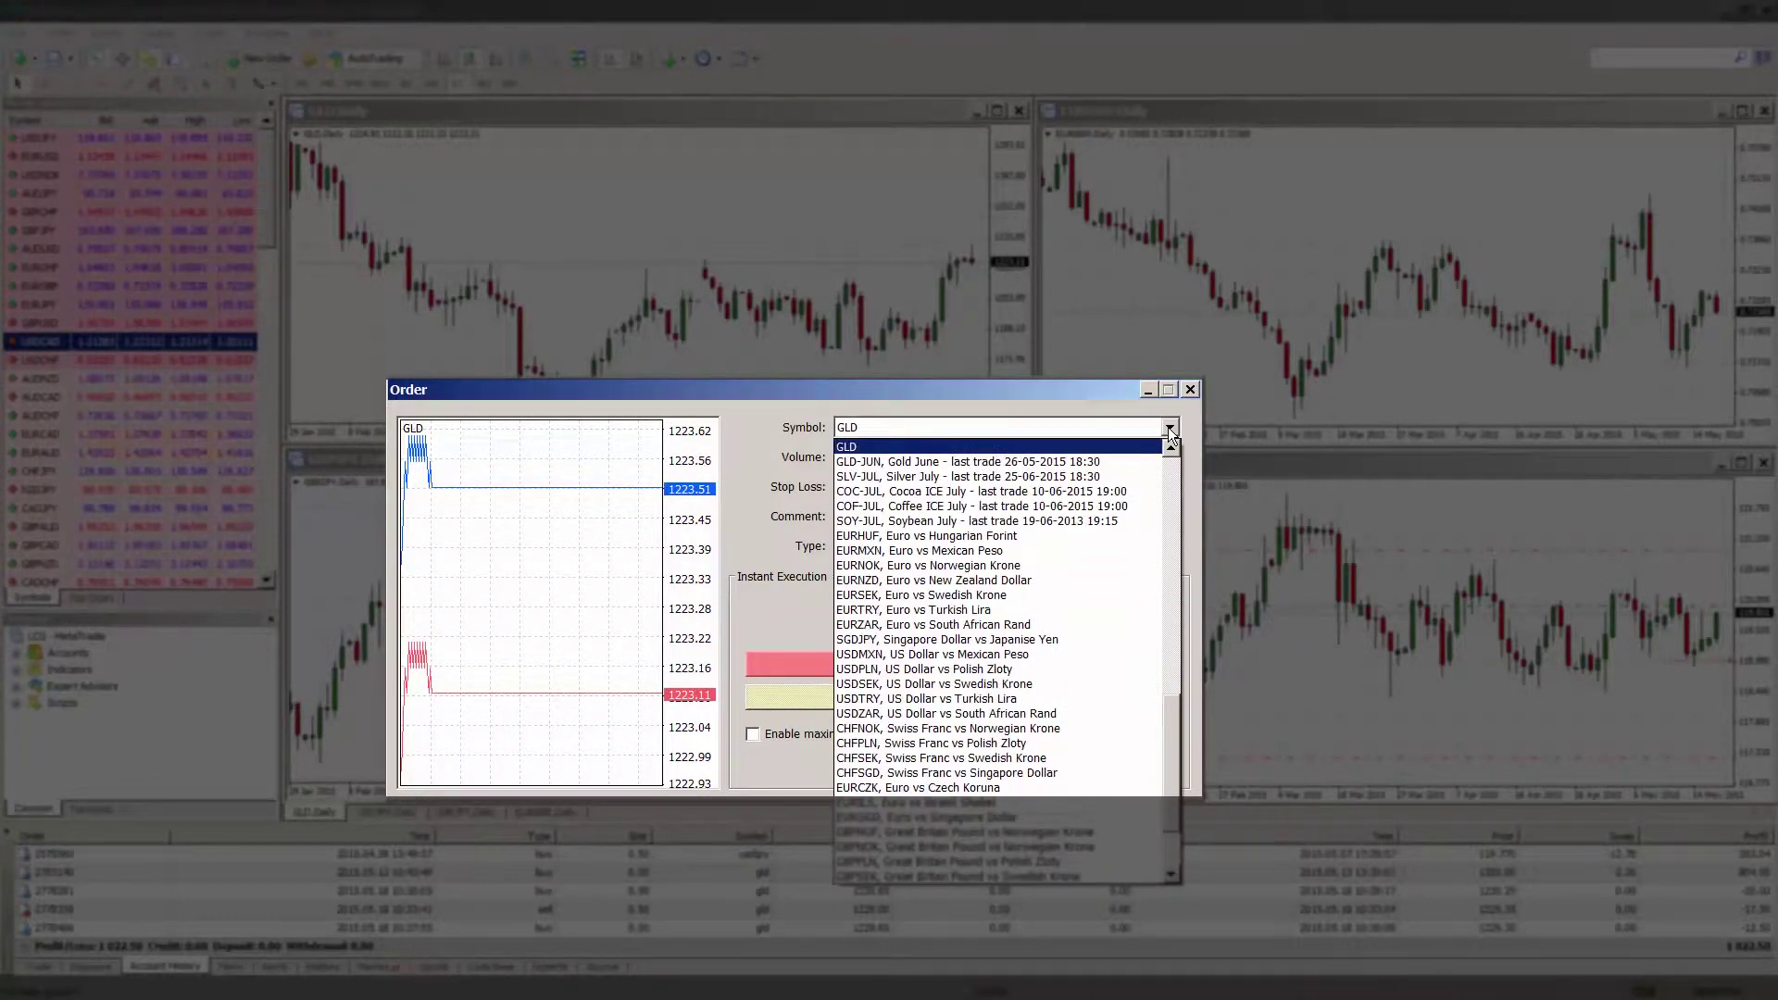
{"action": "left_click", "coordinate": [997, 564]}
{"action": "left_click", "coordinate": [937, 458]}
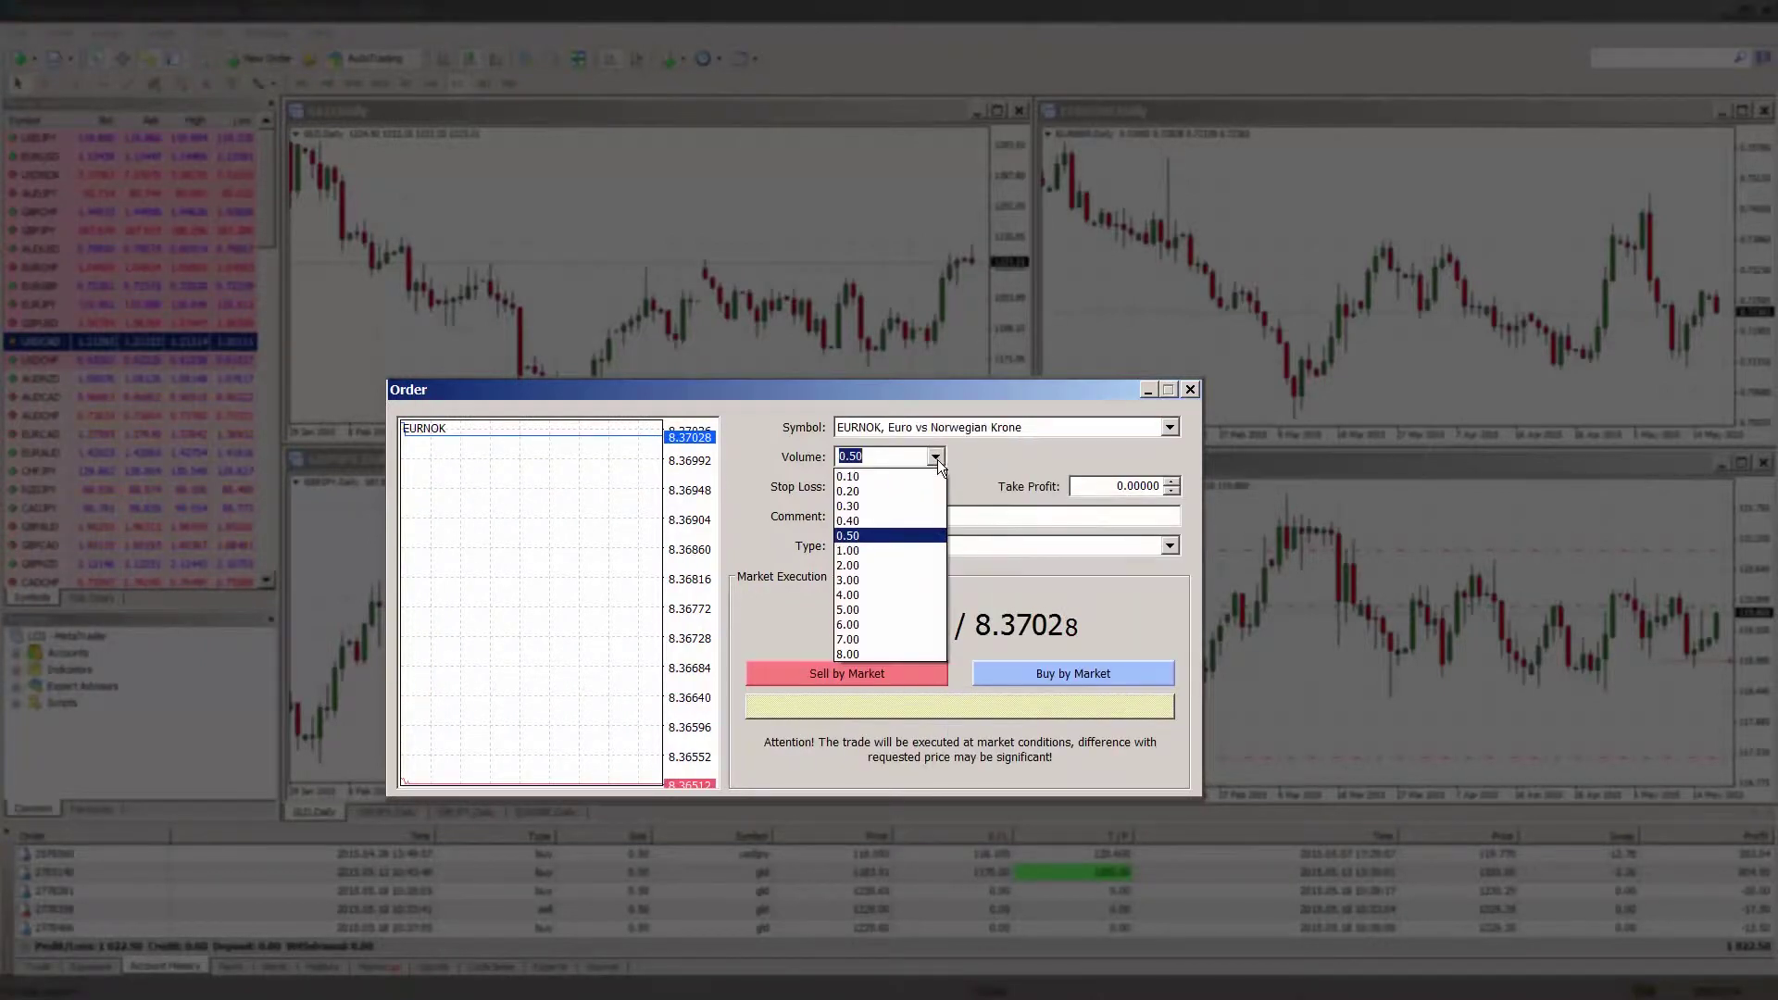
{"action": "left_click", "coordinate": [916, 548]}
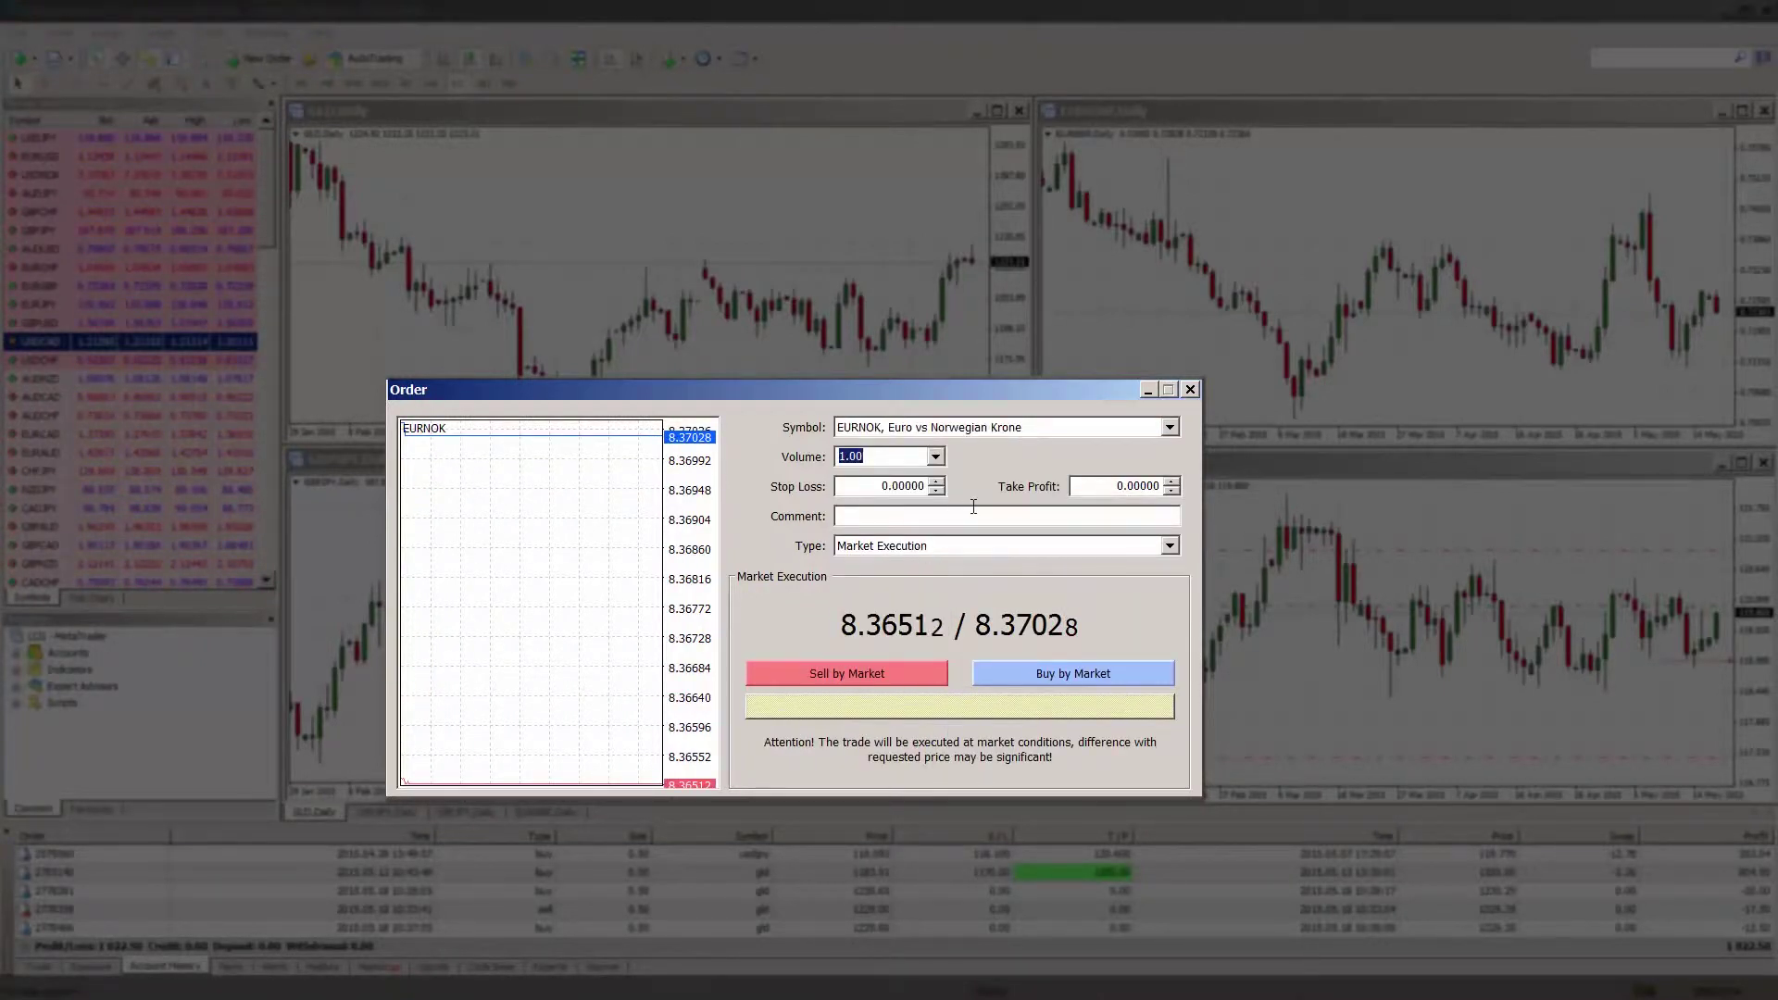
Set stop loss 8.36511 and take profit 8.36512, keeping Market Execution.
{"action": "left_click", "coordinate": [937, 491]}
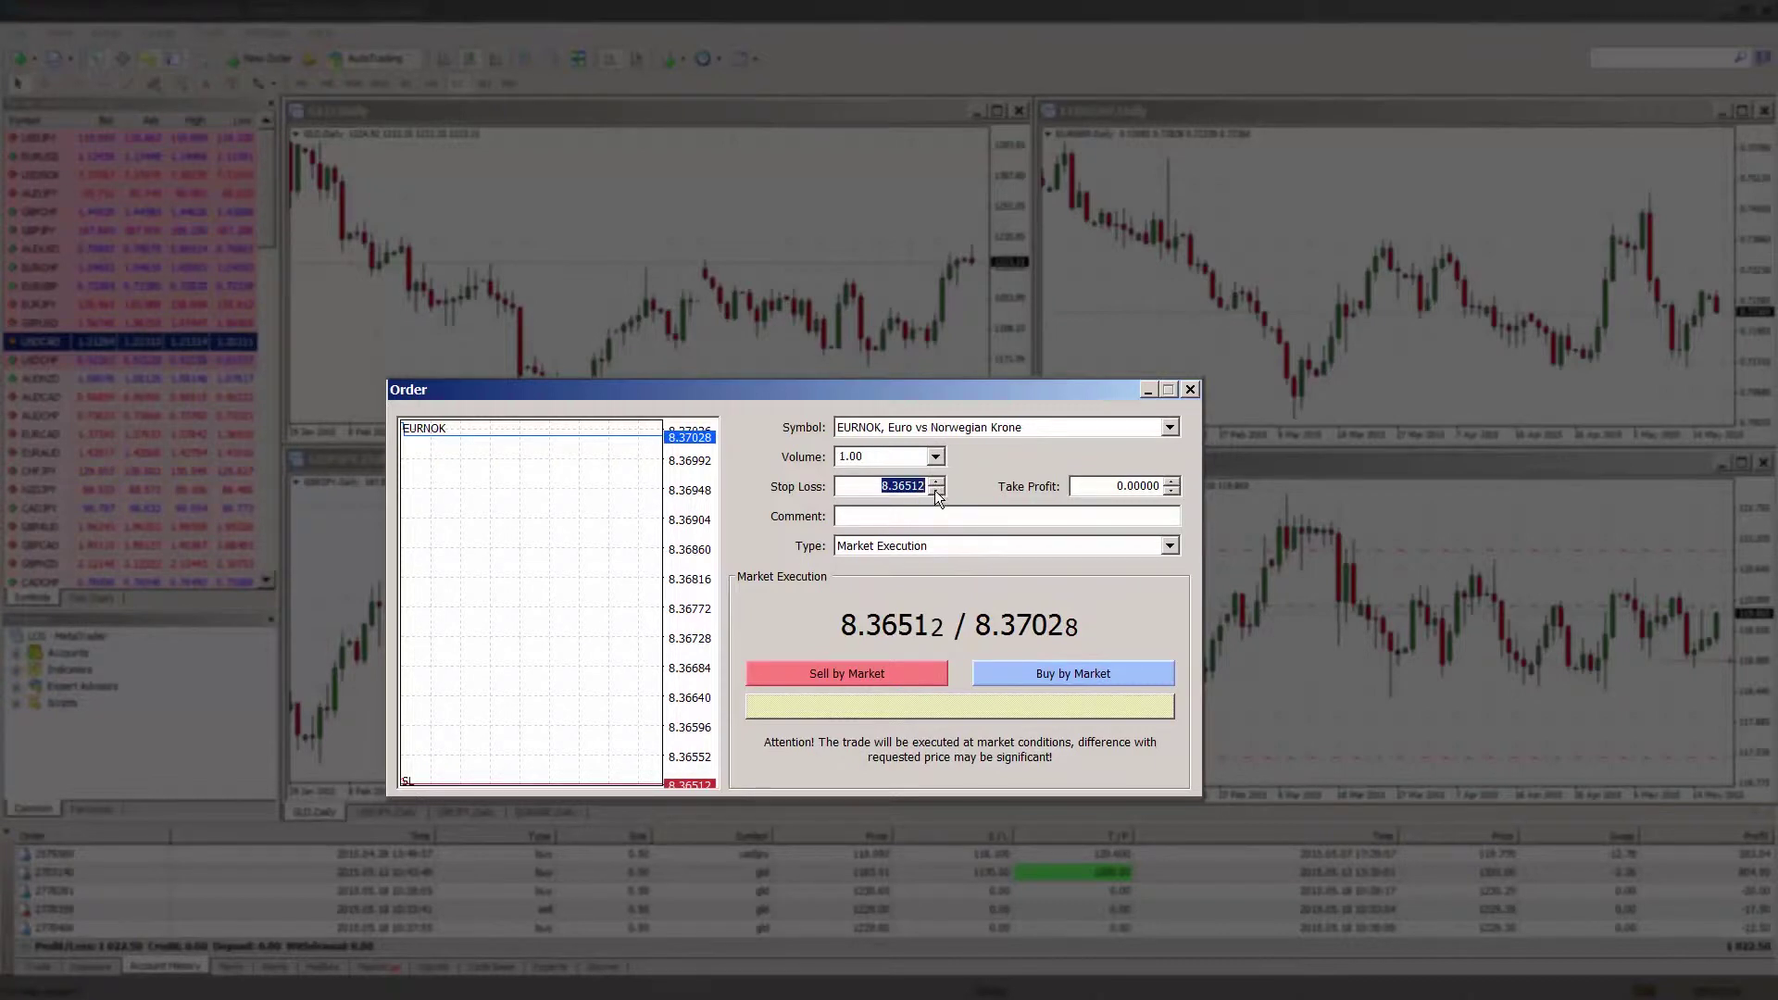
{"action": "left_click", "coordinate": [935, 491]}
{"action": "left_click", "coordinate": [1171, 491]}
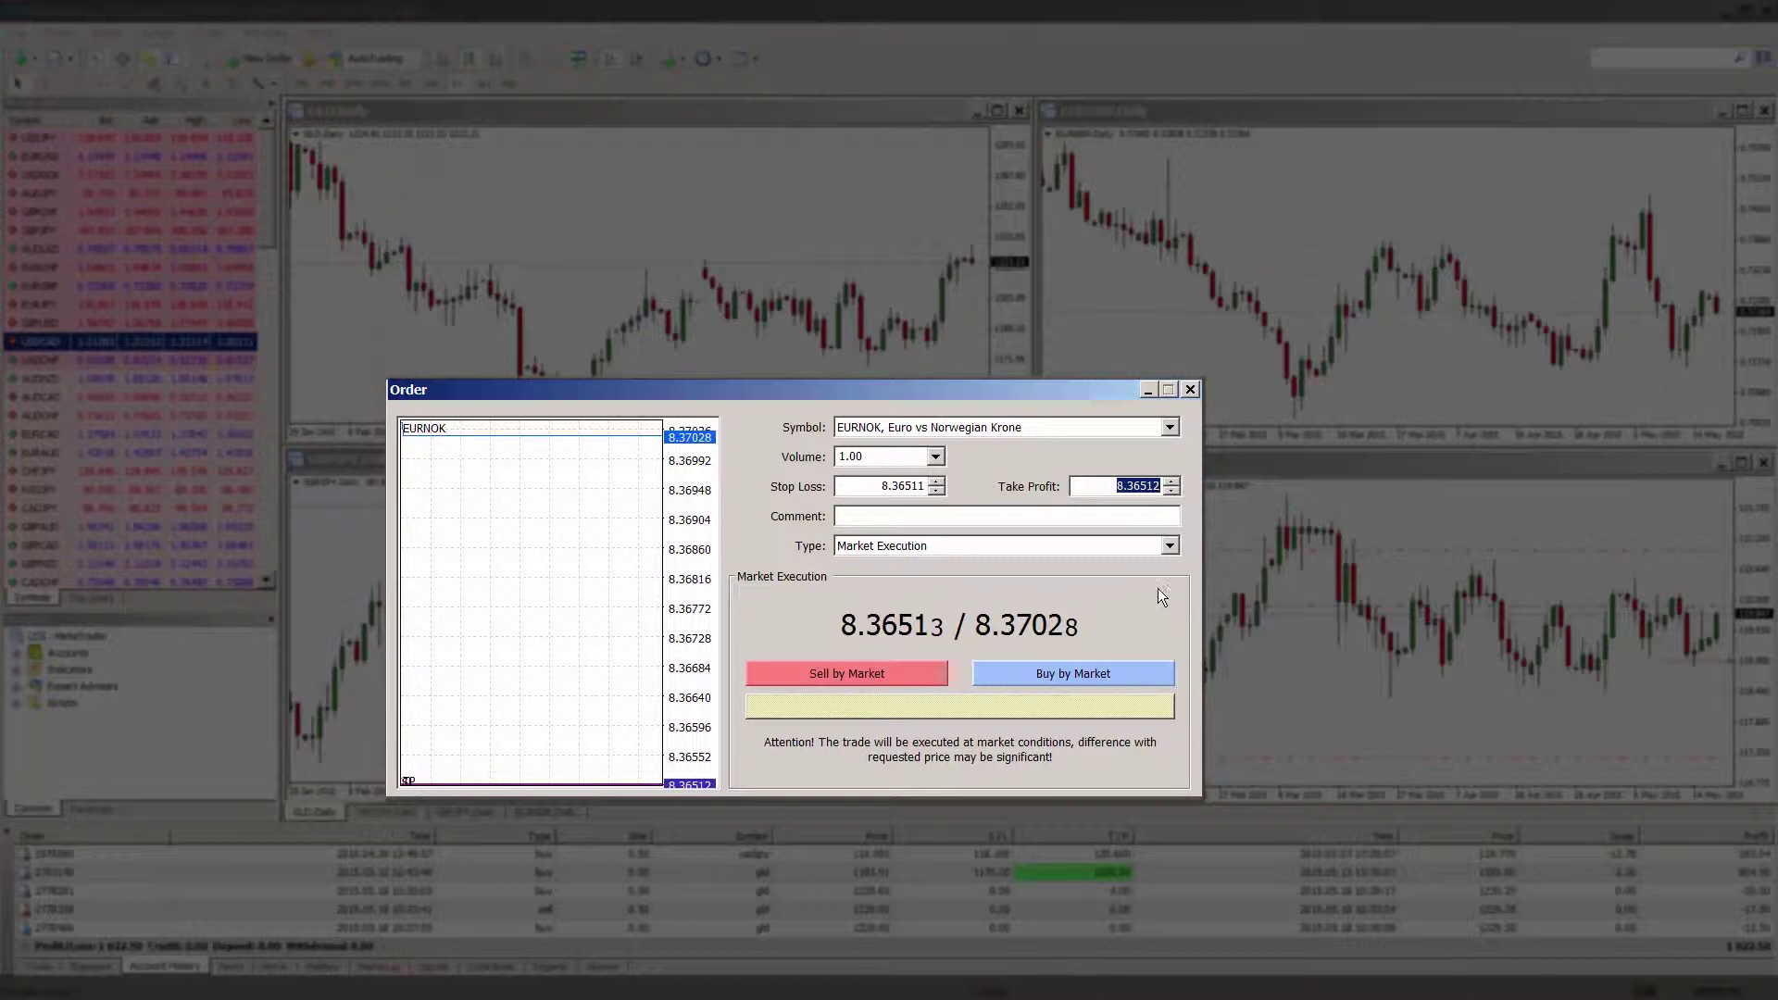
{"action": "left_click", "coordinate": [1169, 548]}
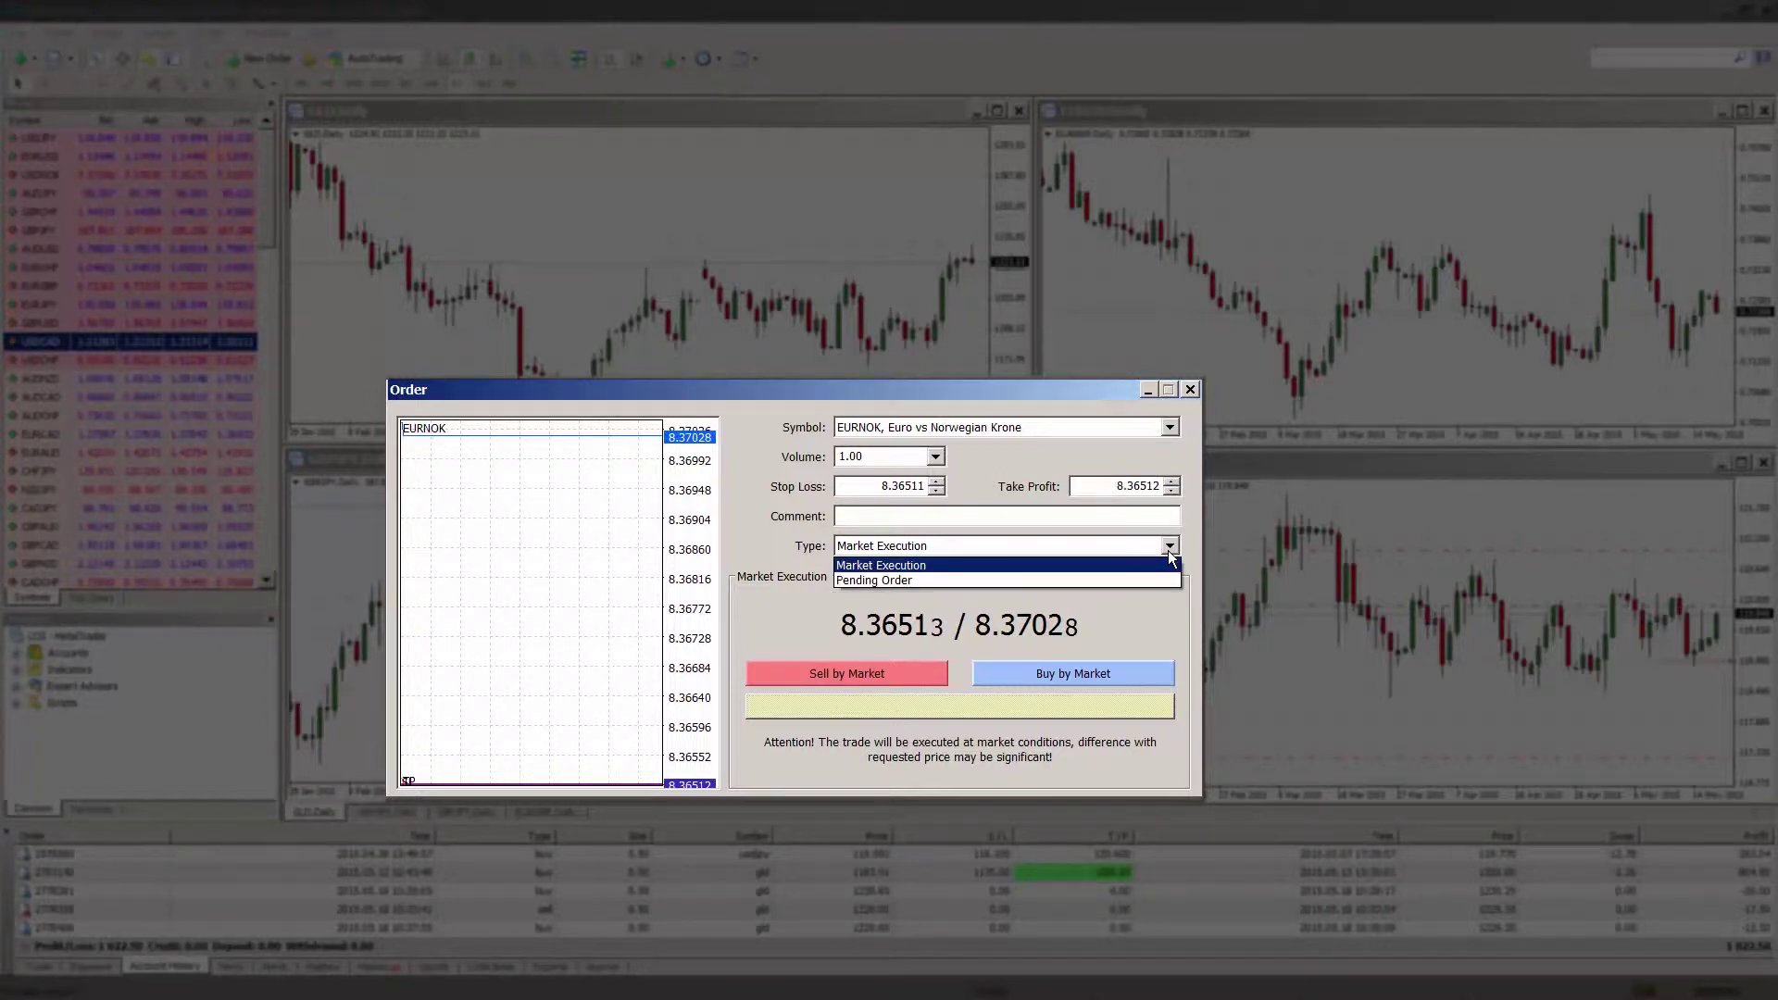
{"action": "left_click", "coordinate": [1168, 550]}
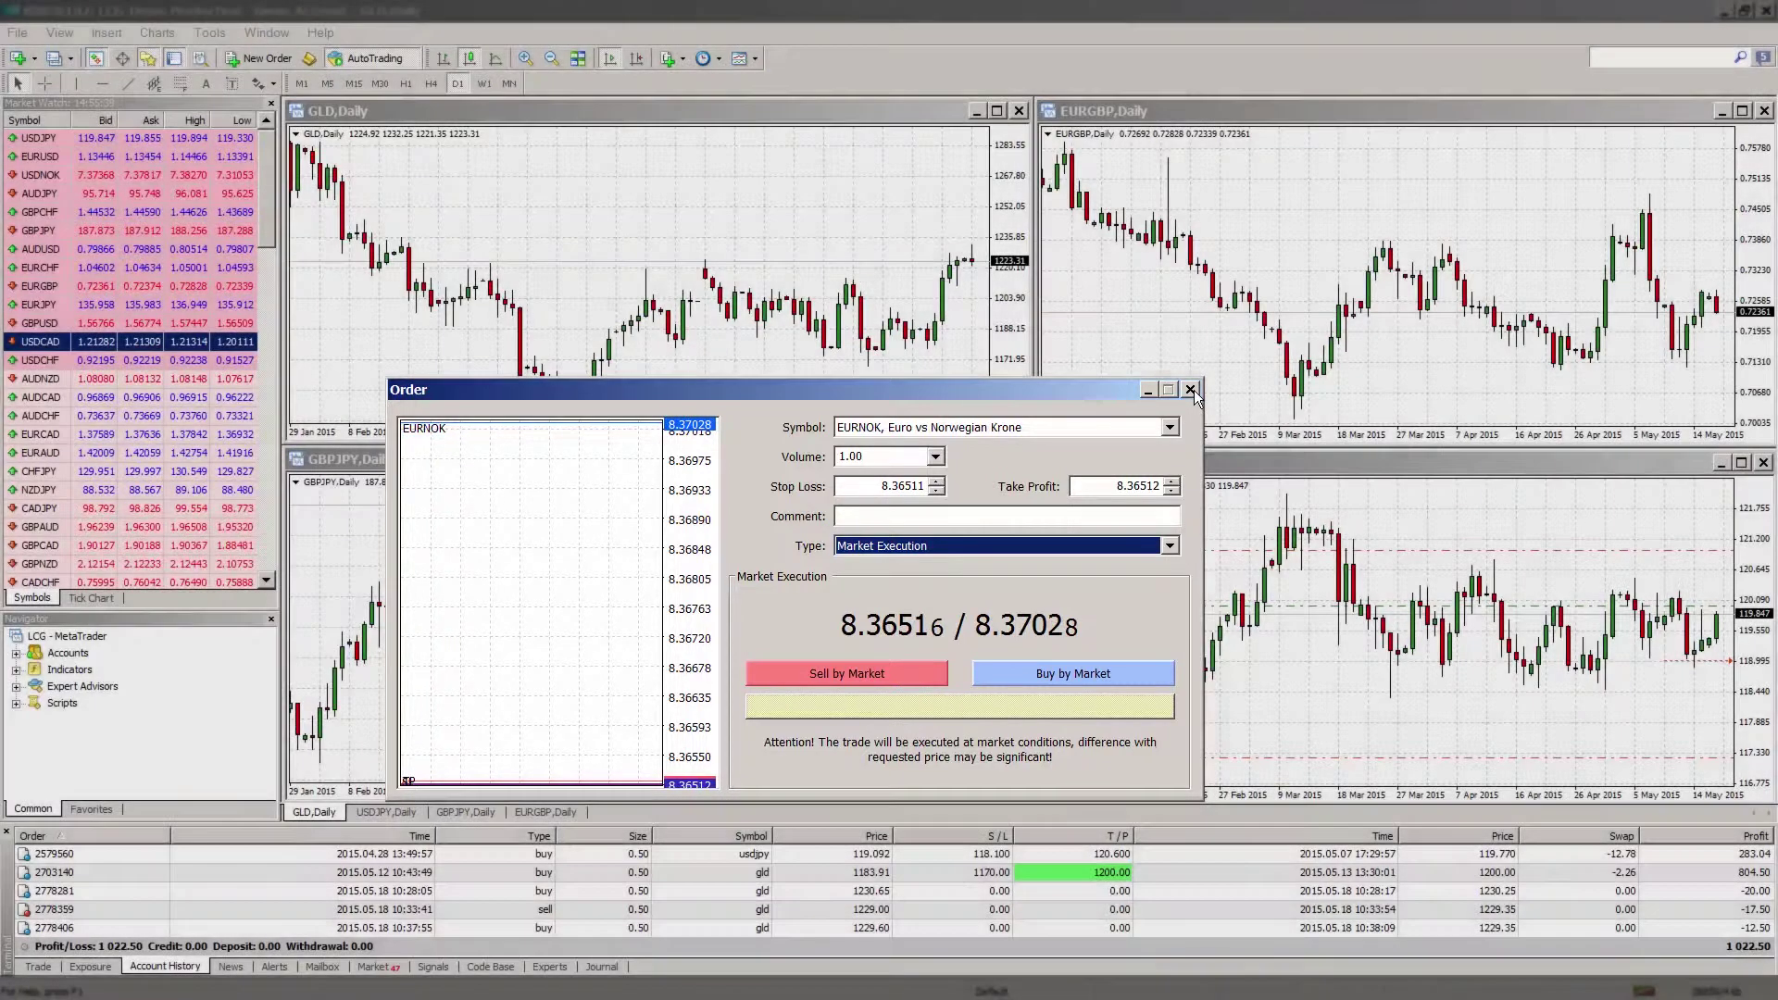
Close the EURNOK order unplaced and list the open USDJPY and EURUSD trades in the terminal.
{"action": "left_click", "coordinate": [1191, 390]}
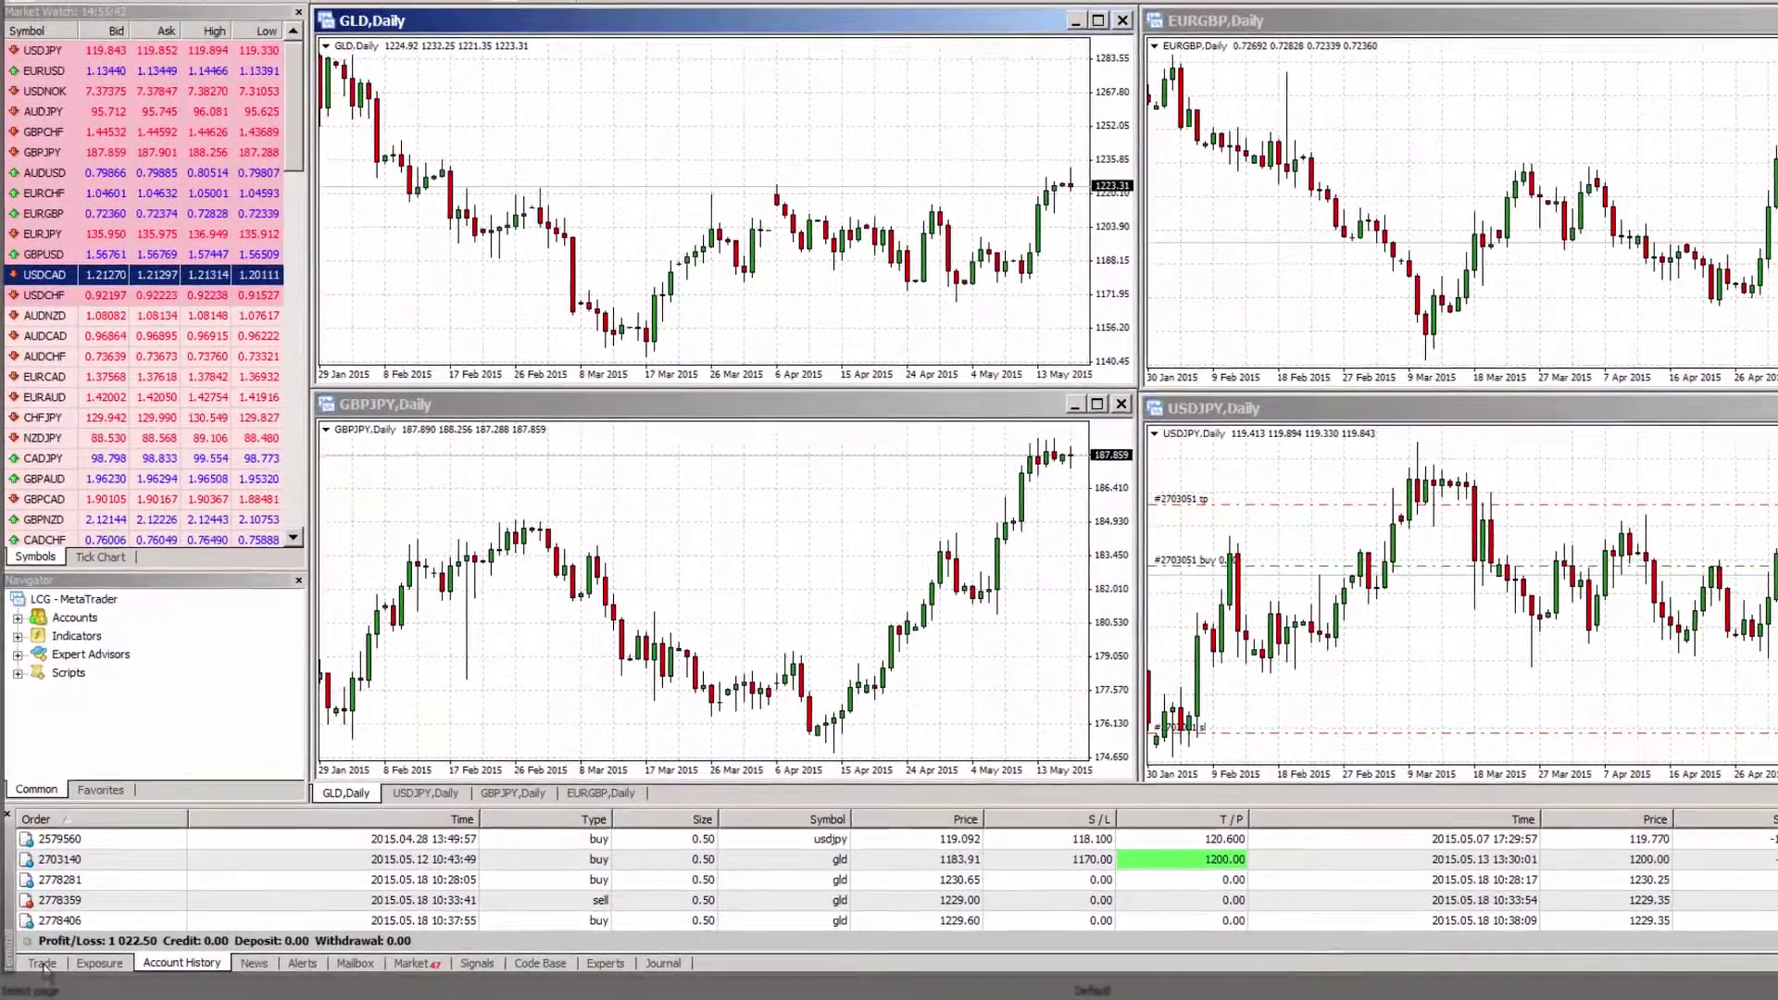
{"action": "left_click", "coordinate": [42, 964]}
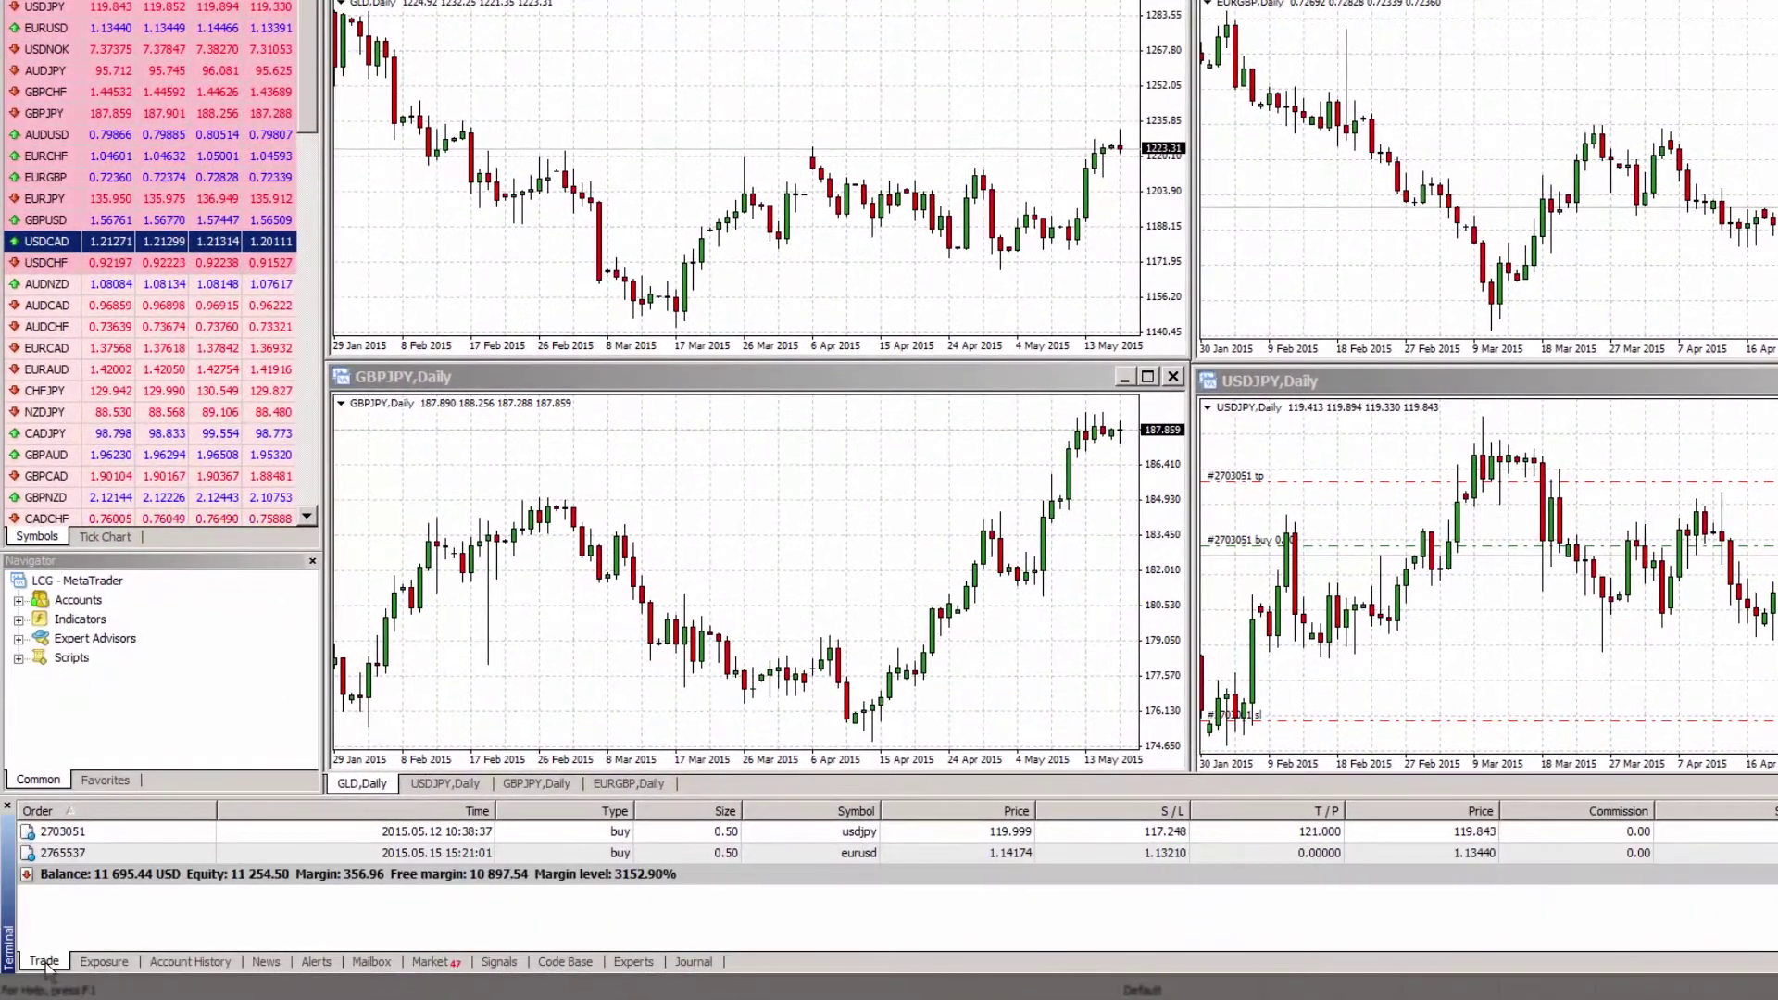
{"action": "right_click", "coordinate": [592, 836]}
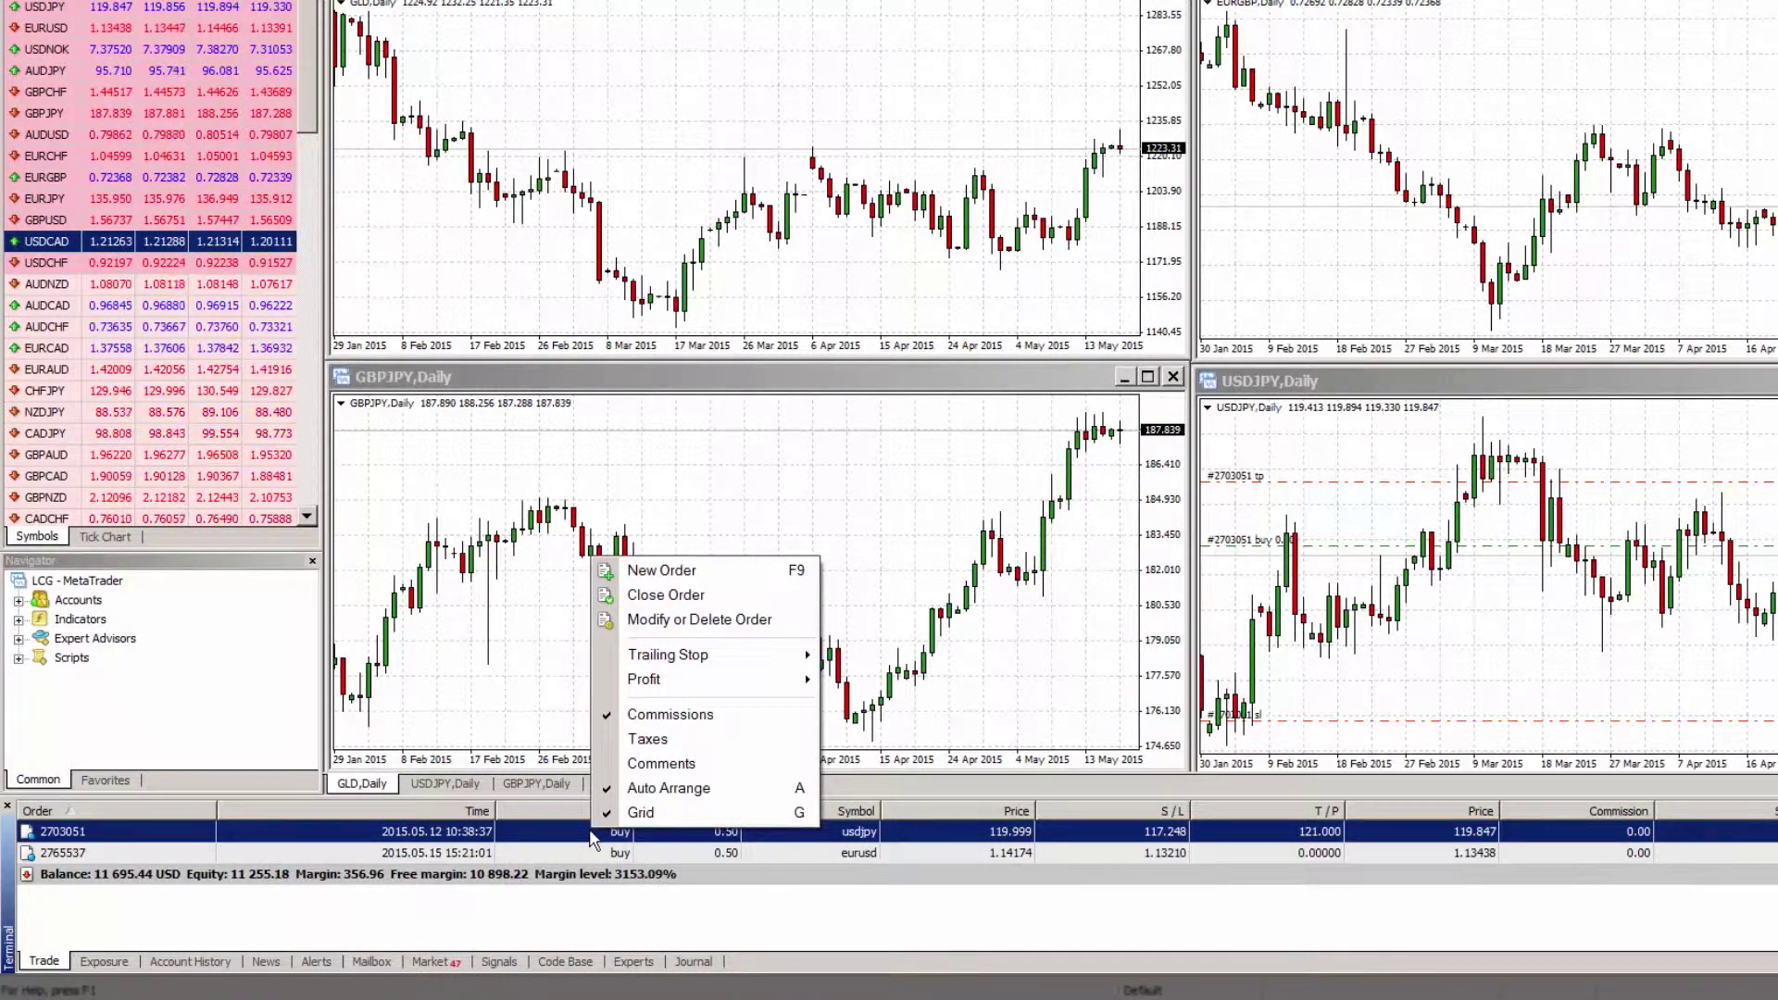
{"action": "left_click", "coordinate": [593, 839]}
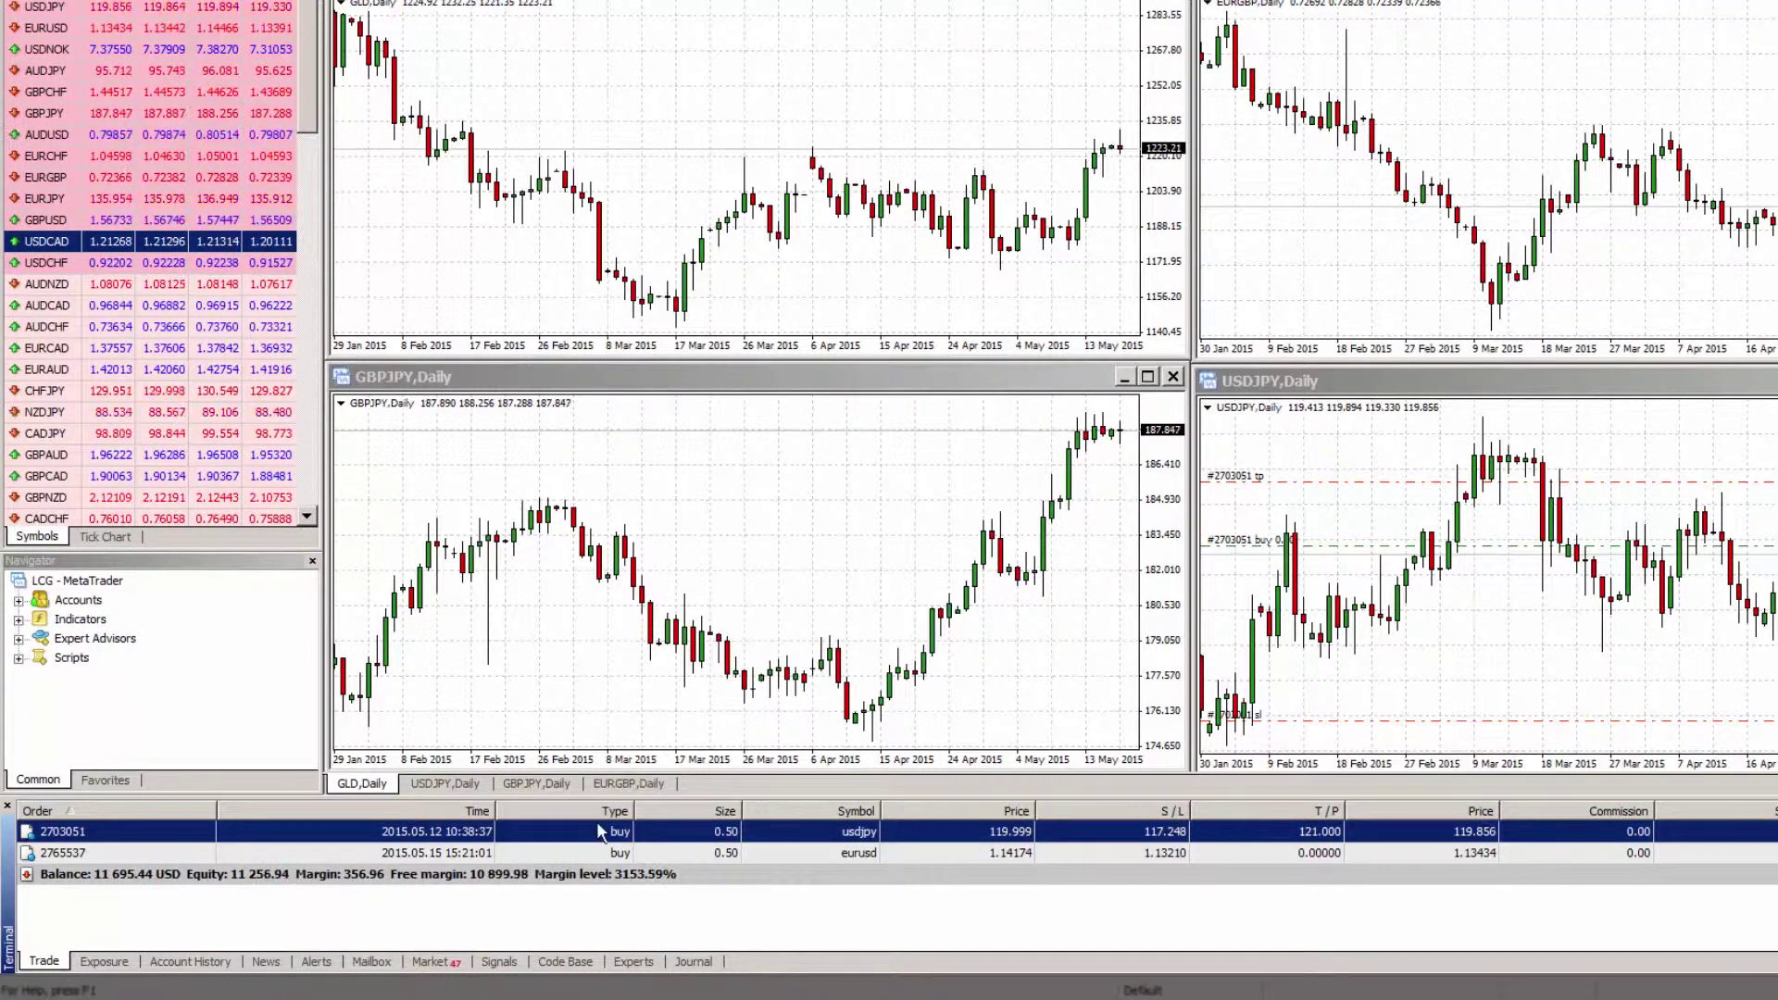
Start a new GLD order and switch it to a Pending Order.
{"action": "right_click", "coordinate": [848, 309]}
{"action": "mouse_move", "coordinate": [903, 363]}
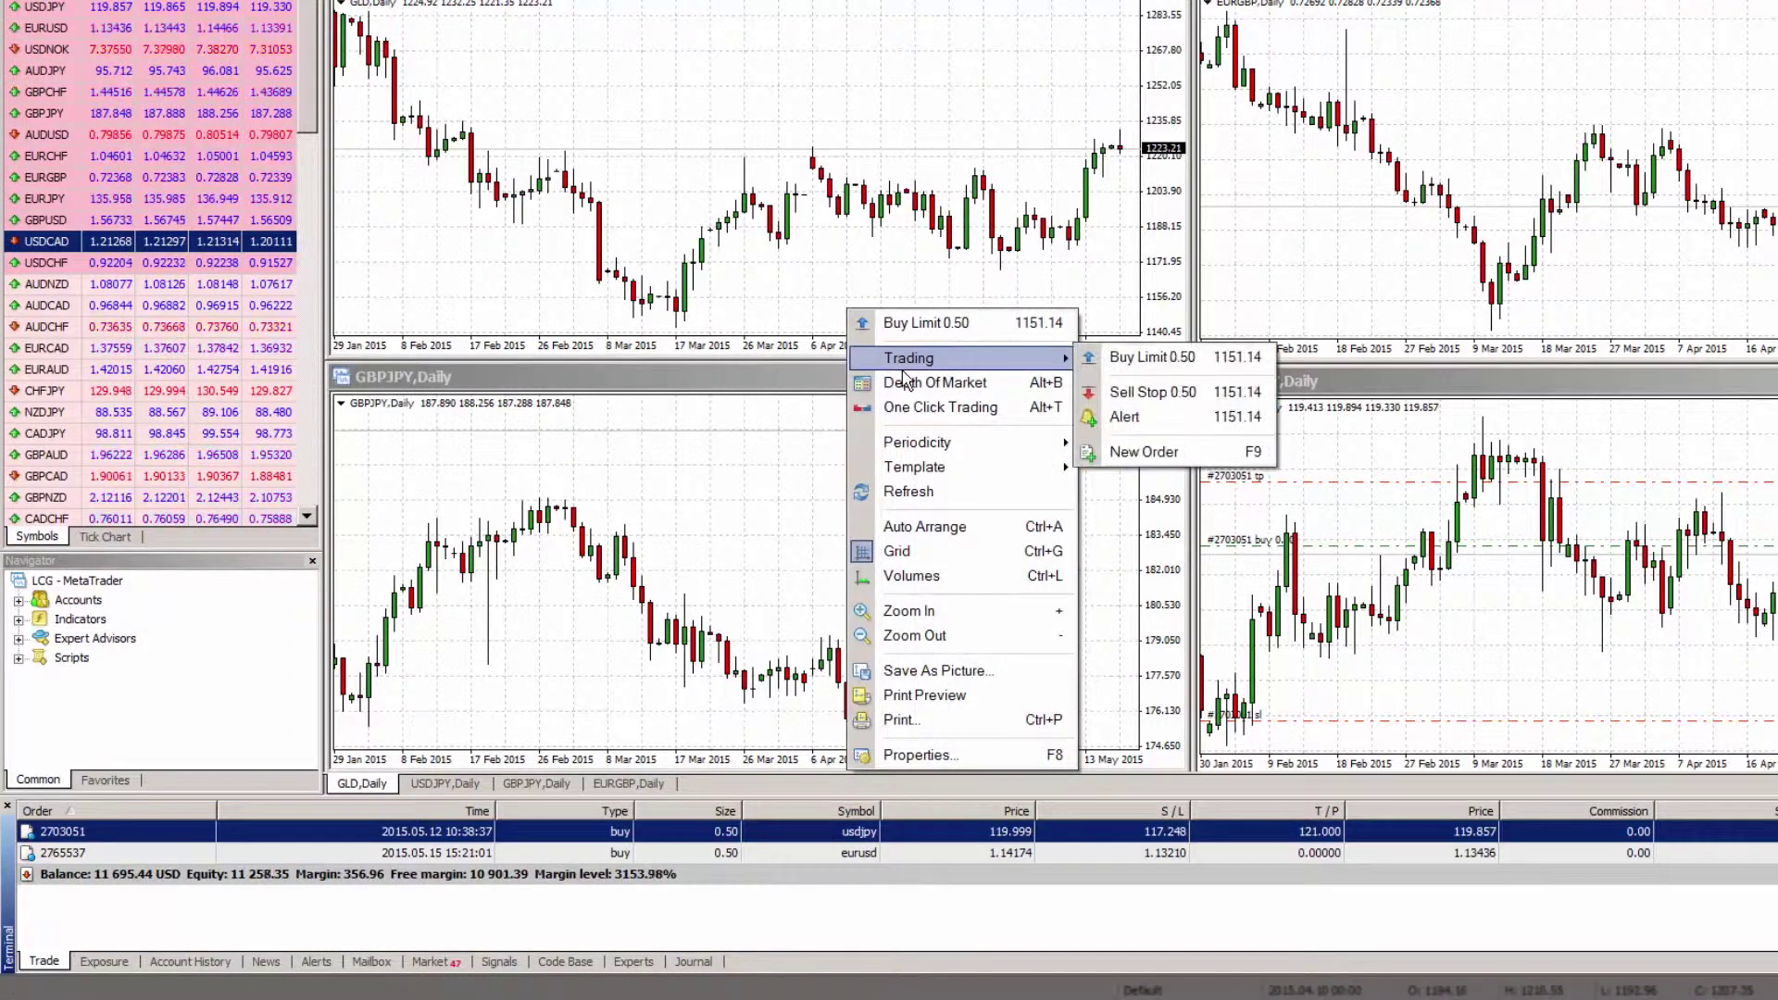
{"action": "left_click", "coordinate": [1144, 452]}
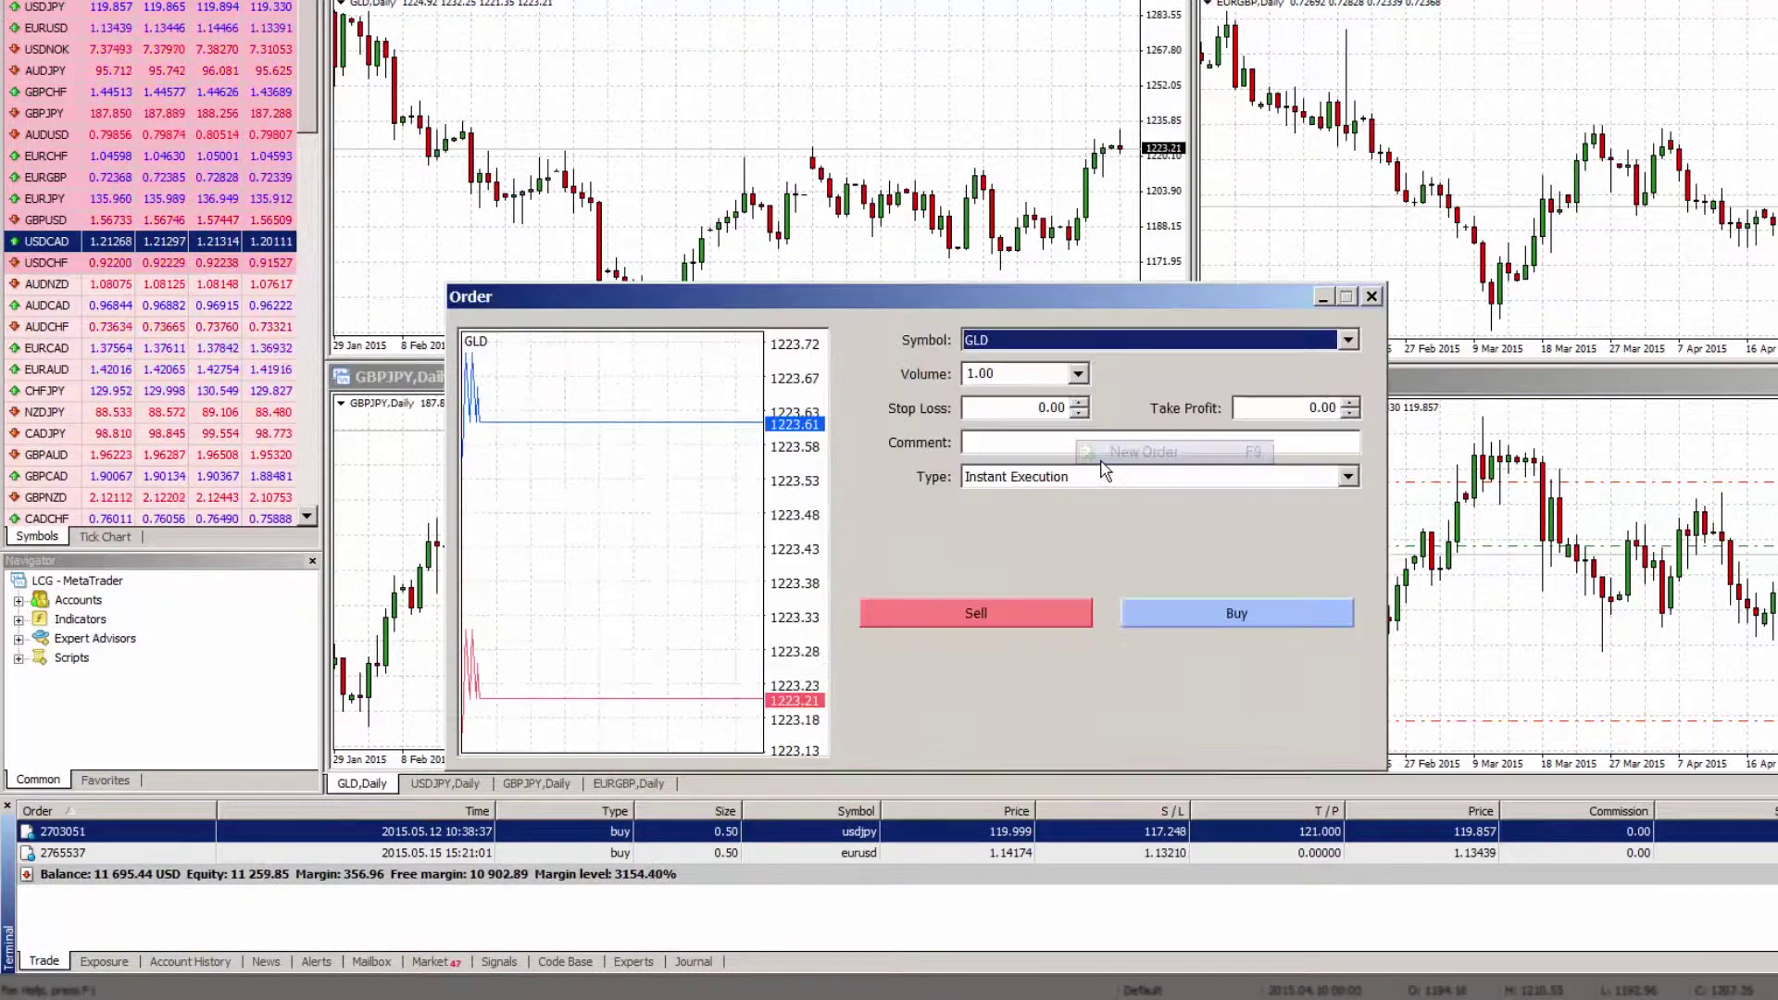
{"action": "left_click", "coordinate": [1131, 474]}
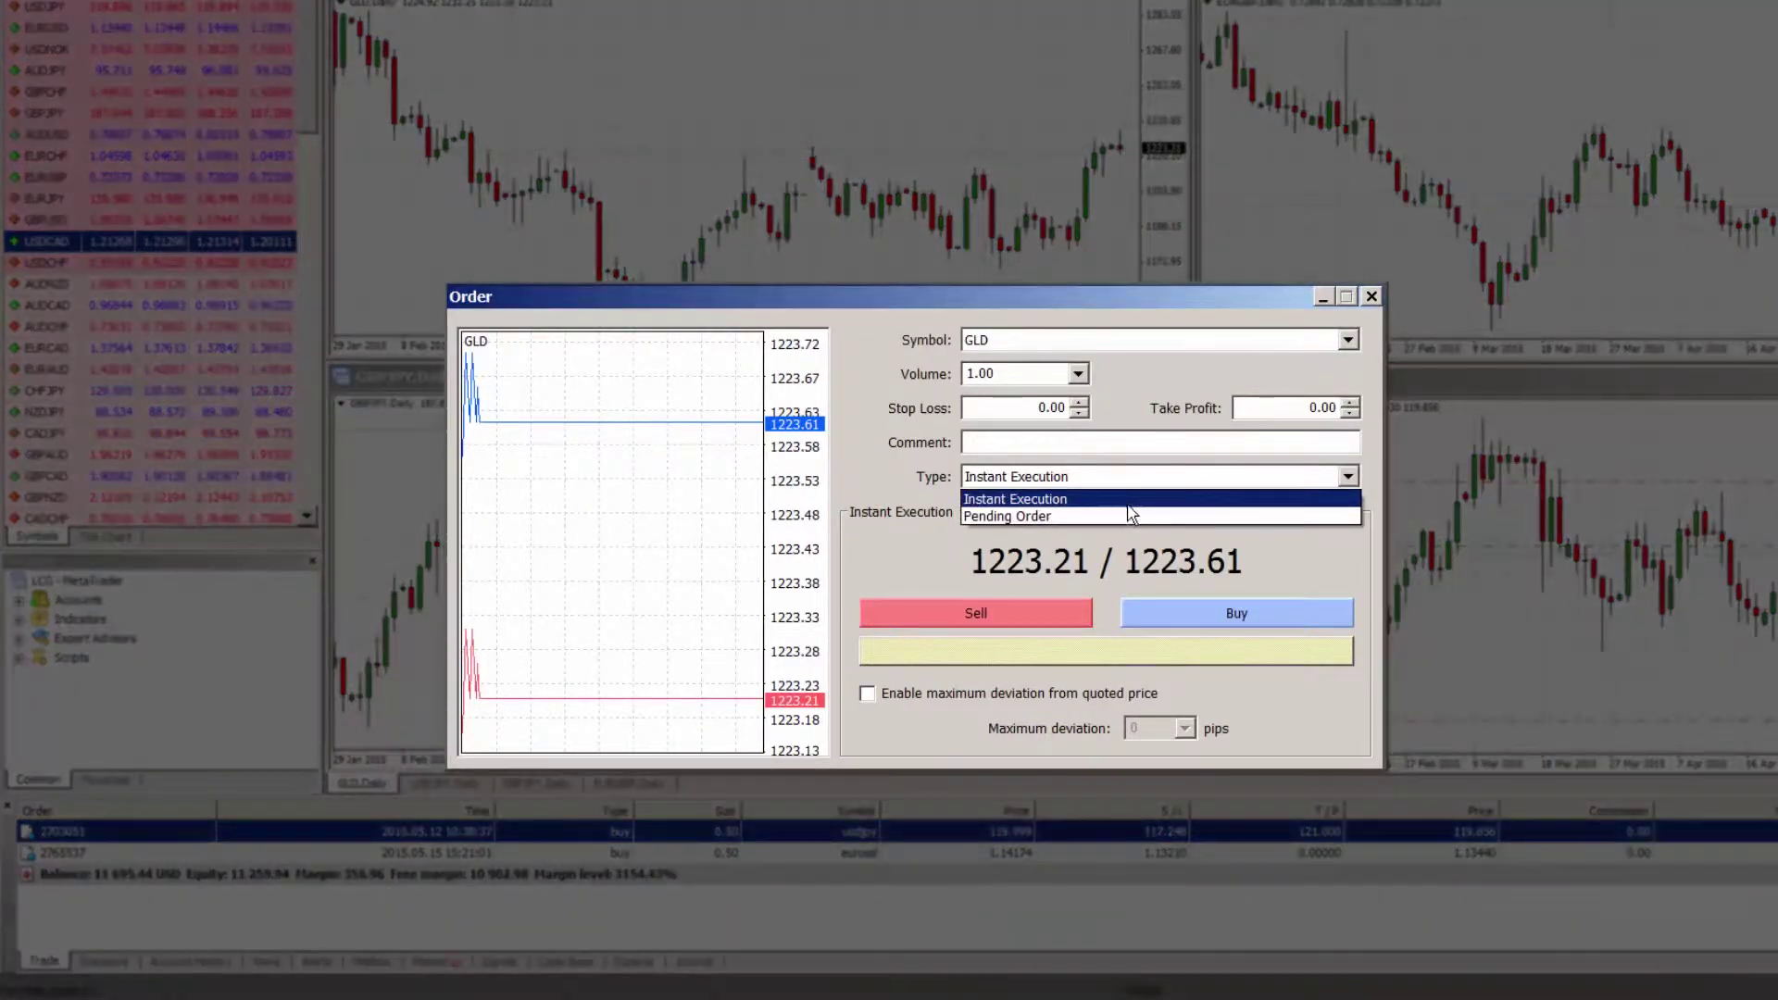
{"action": "left_click", "coordinate": [1131, 517]}
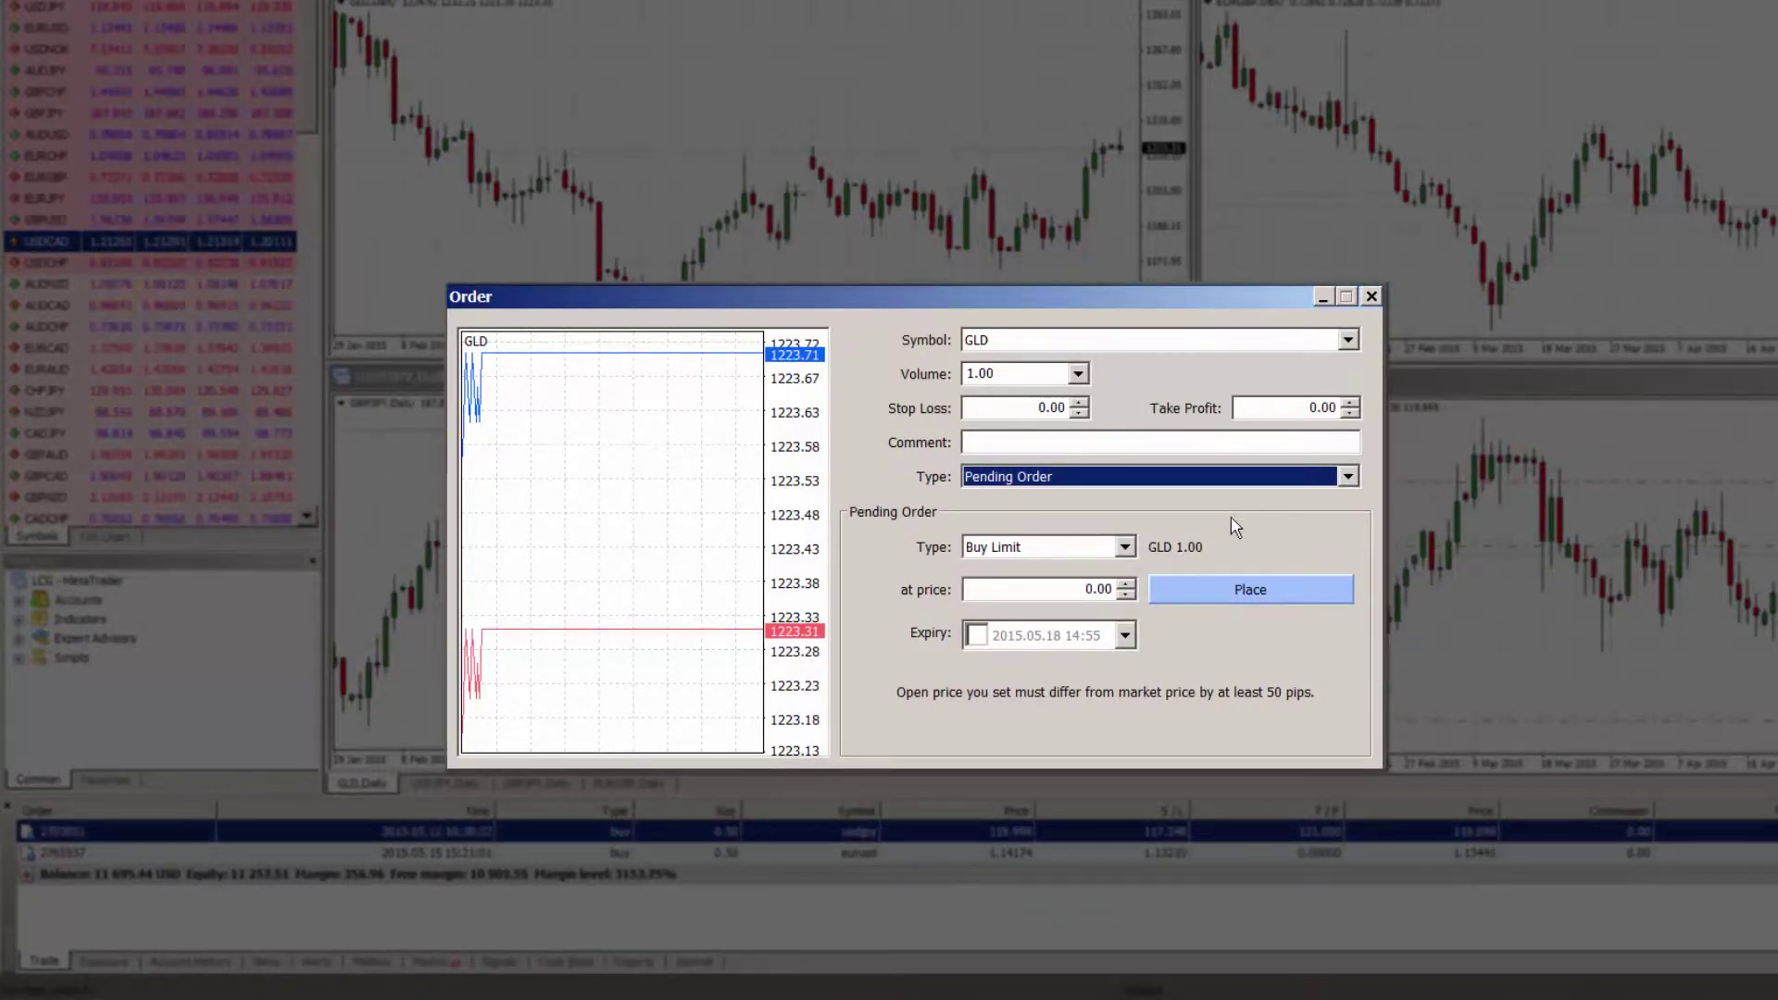
Keep Buy Limit with no expiry, close the order unplaced, and show currency exposure.
{"action": "left_click", "coordinate": [1132, 550]}
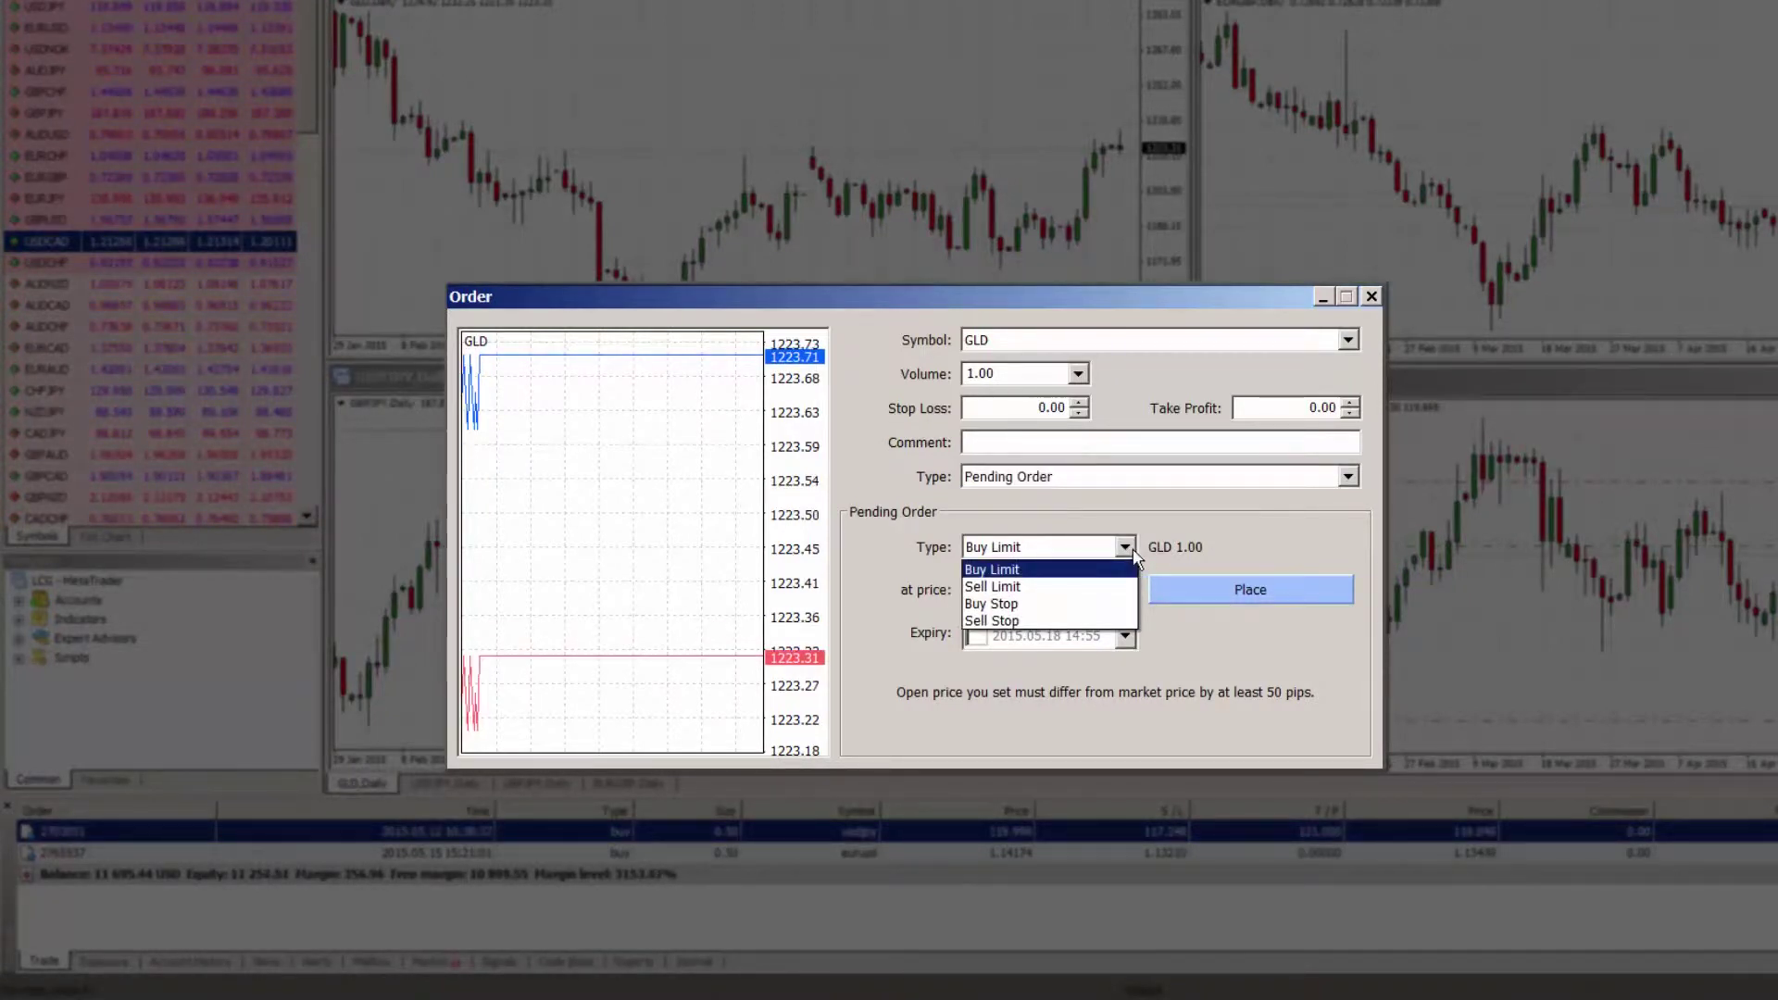
{"action": "left_click", "coordinate": [1134, 553]}
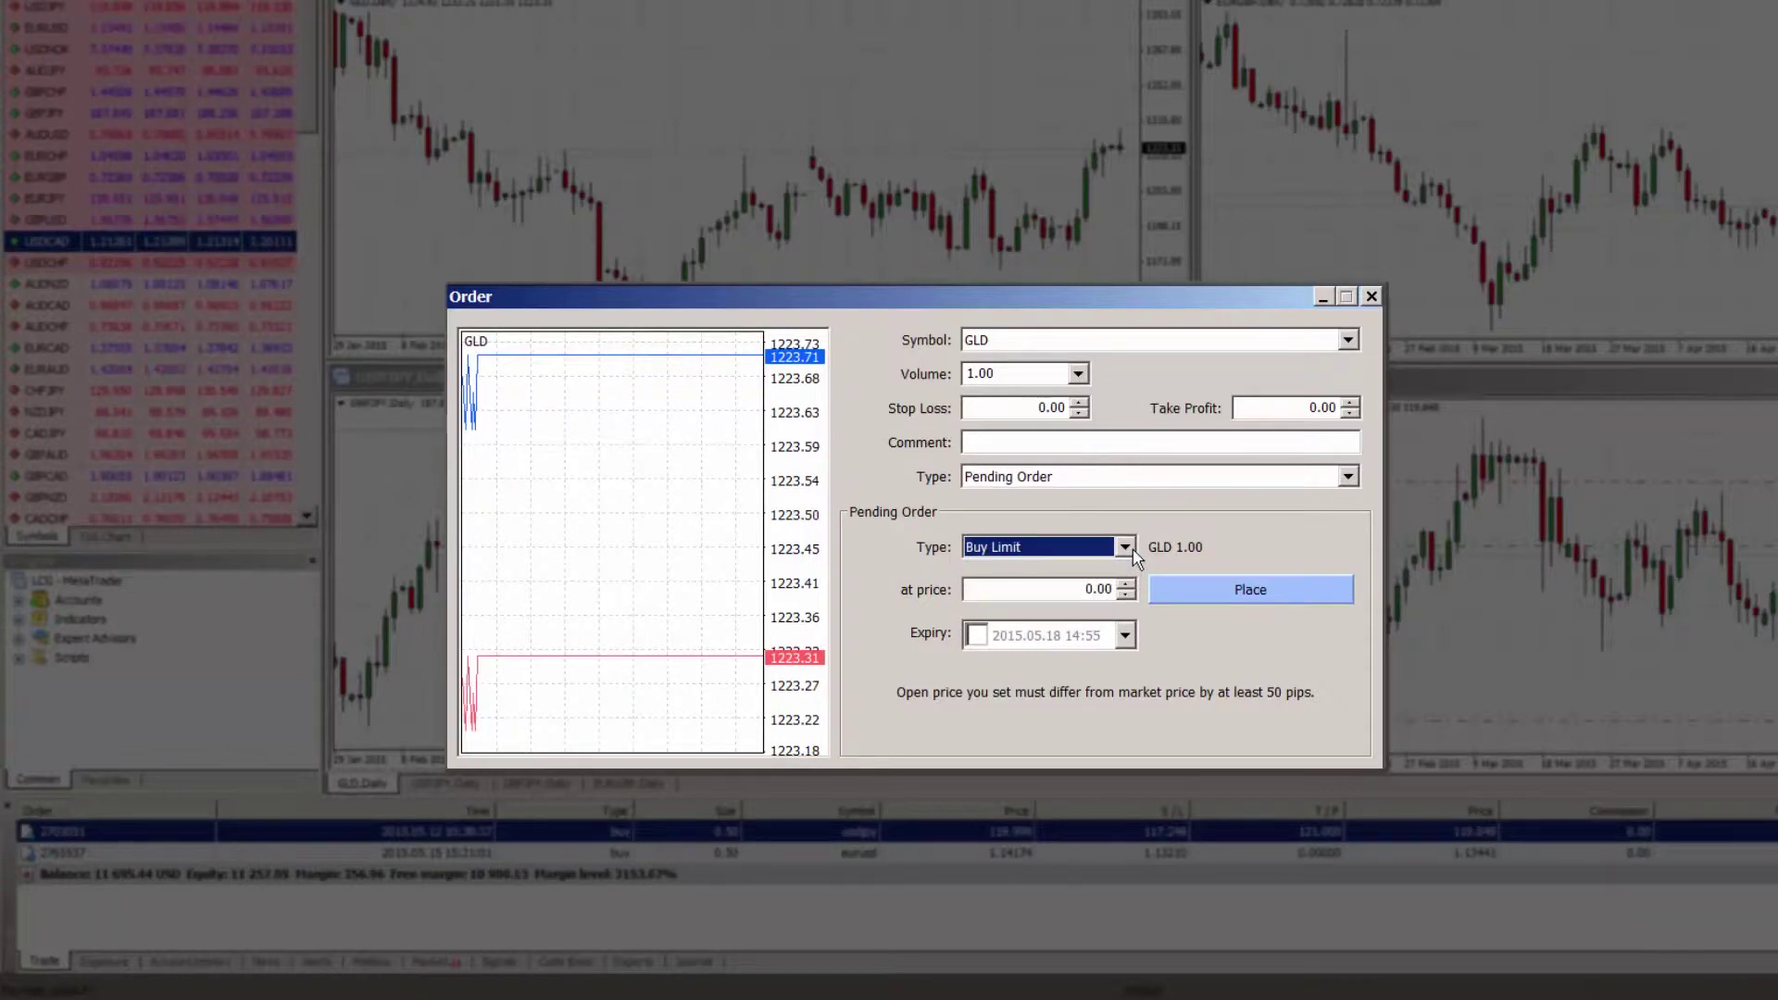
{"action": "left_click", "coordinate": [977, 637]}
{"action": "left_click", "coordinate": [977, 639]}
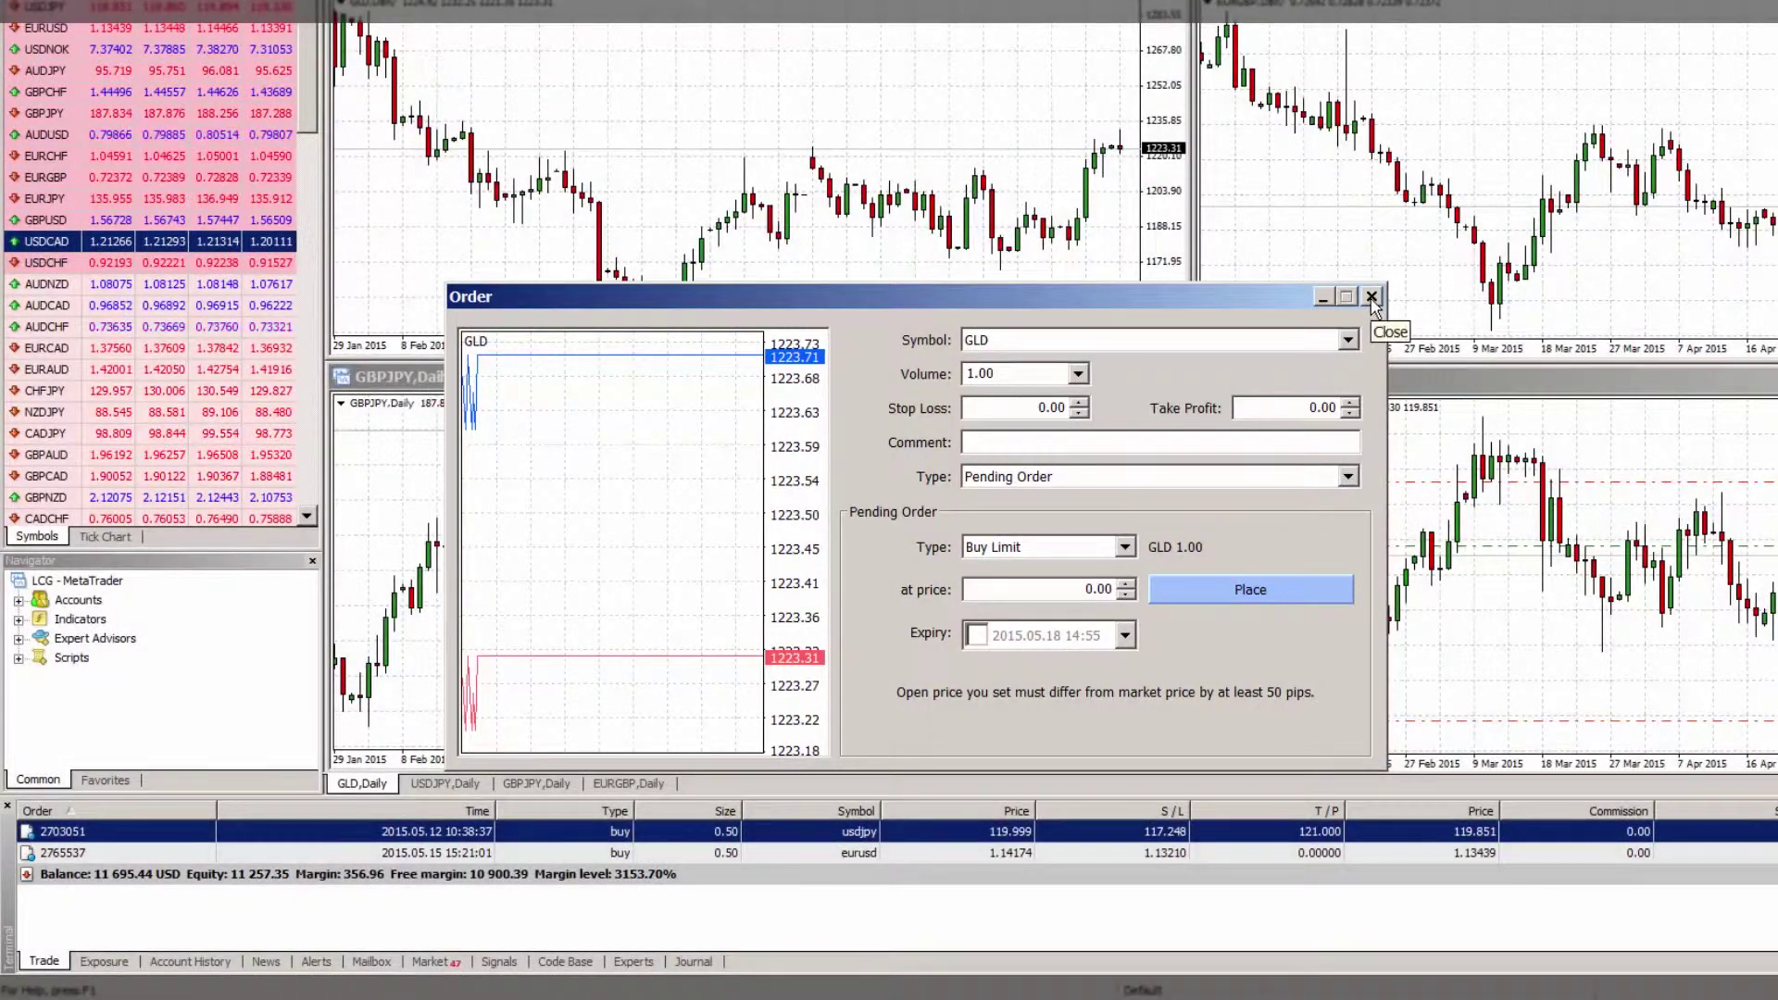
{"action": "left_click", "coordinate": [1371, 296]}
{"action": "left_click", "coordinate": [107, 963]}
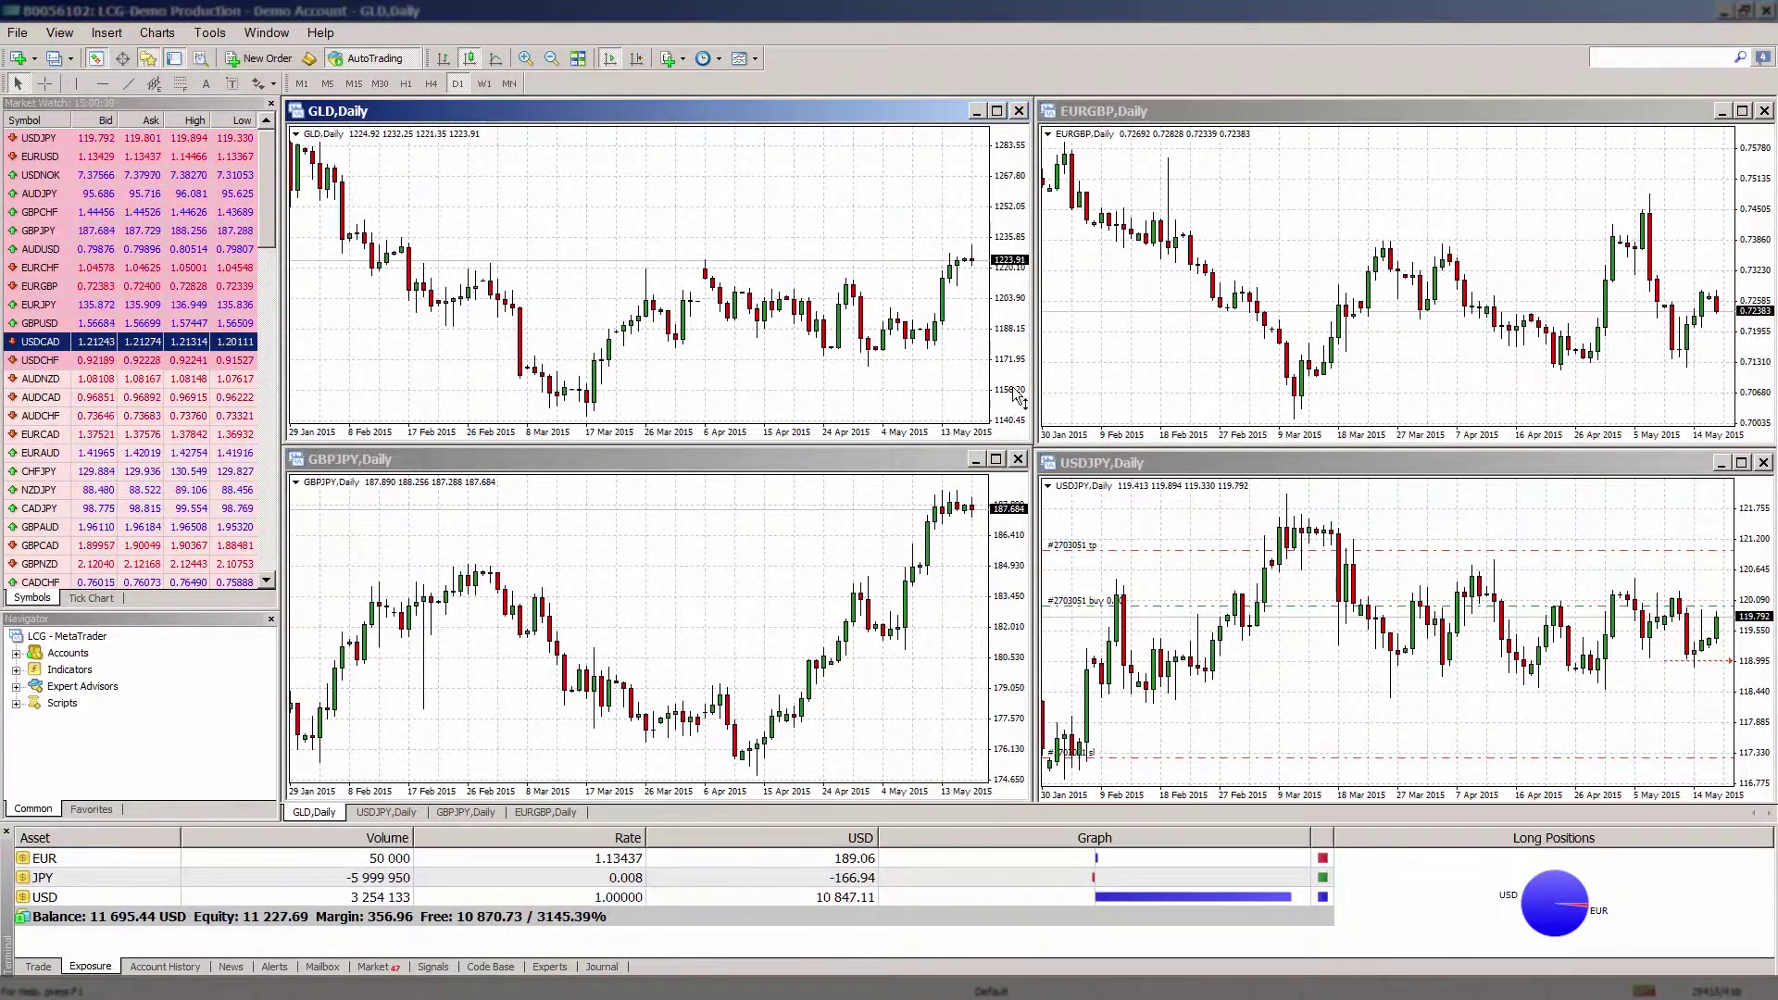
Maximize the EURGBP,Daily chart window to fill the chart workspace.
{"action": "left_click", "coordinate": [1742, 112]}
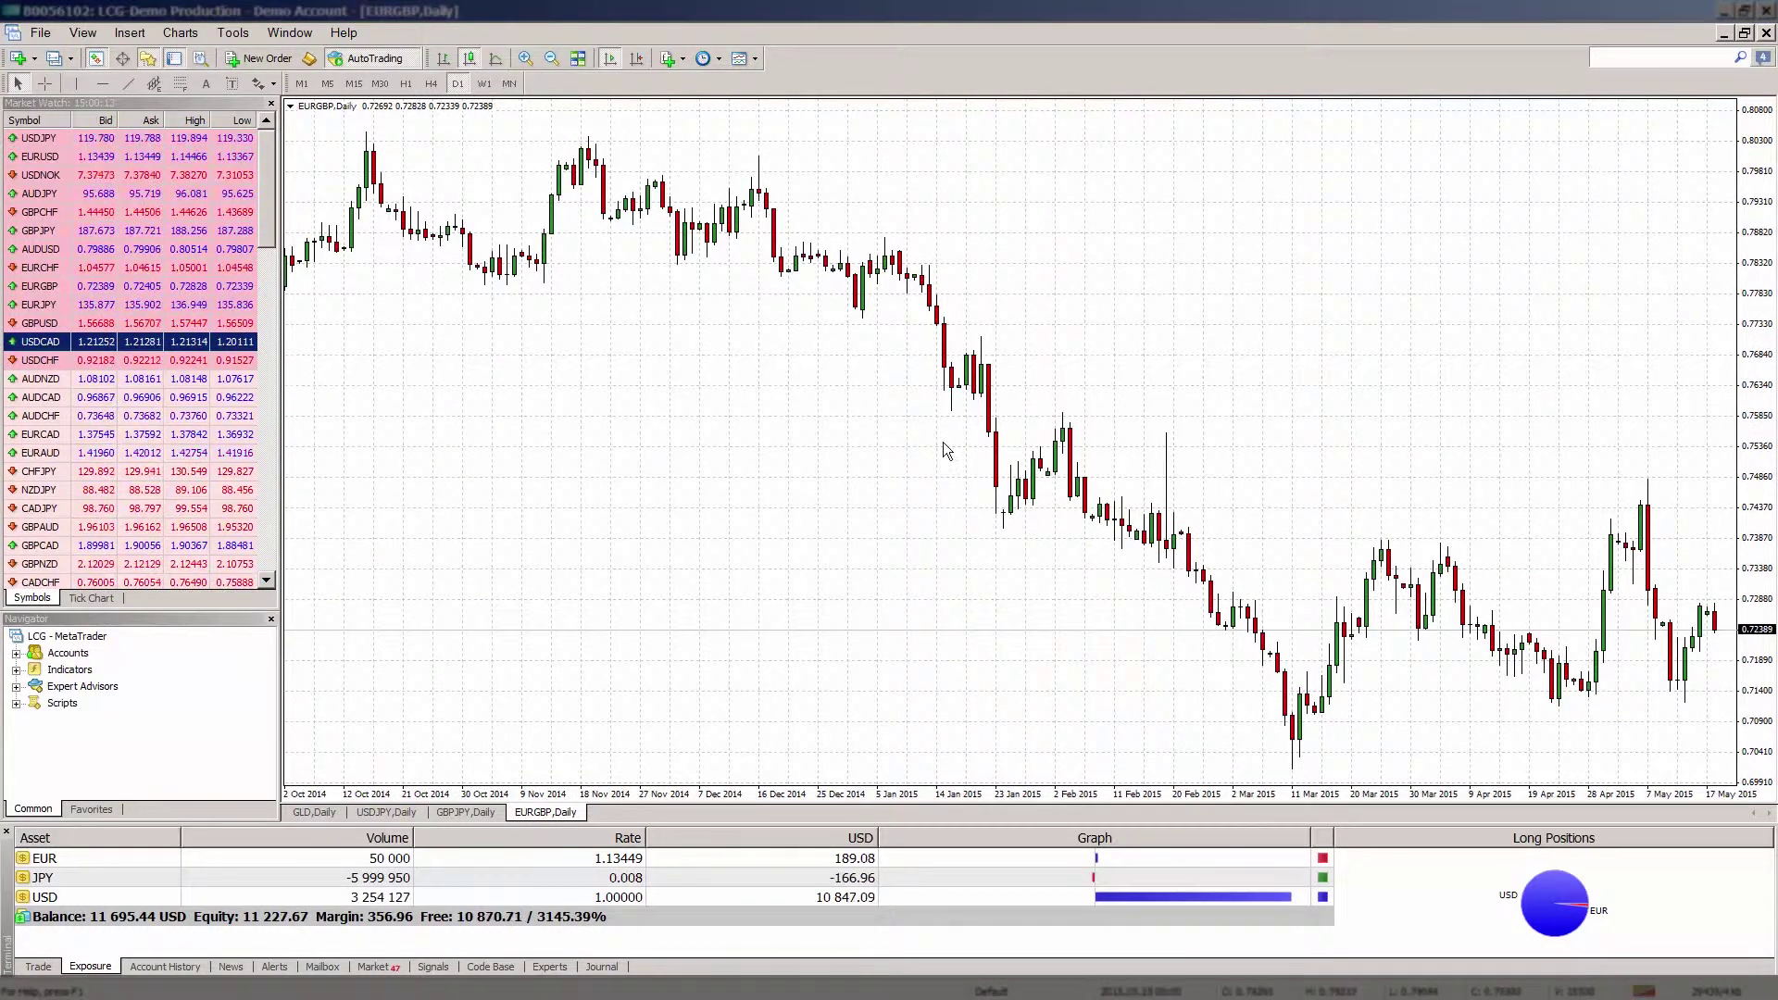
{"action": "right_click", "coordinate": [613, 574]}
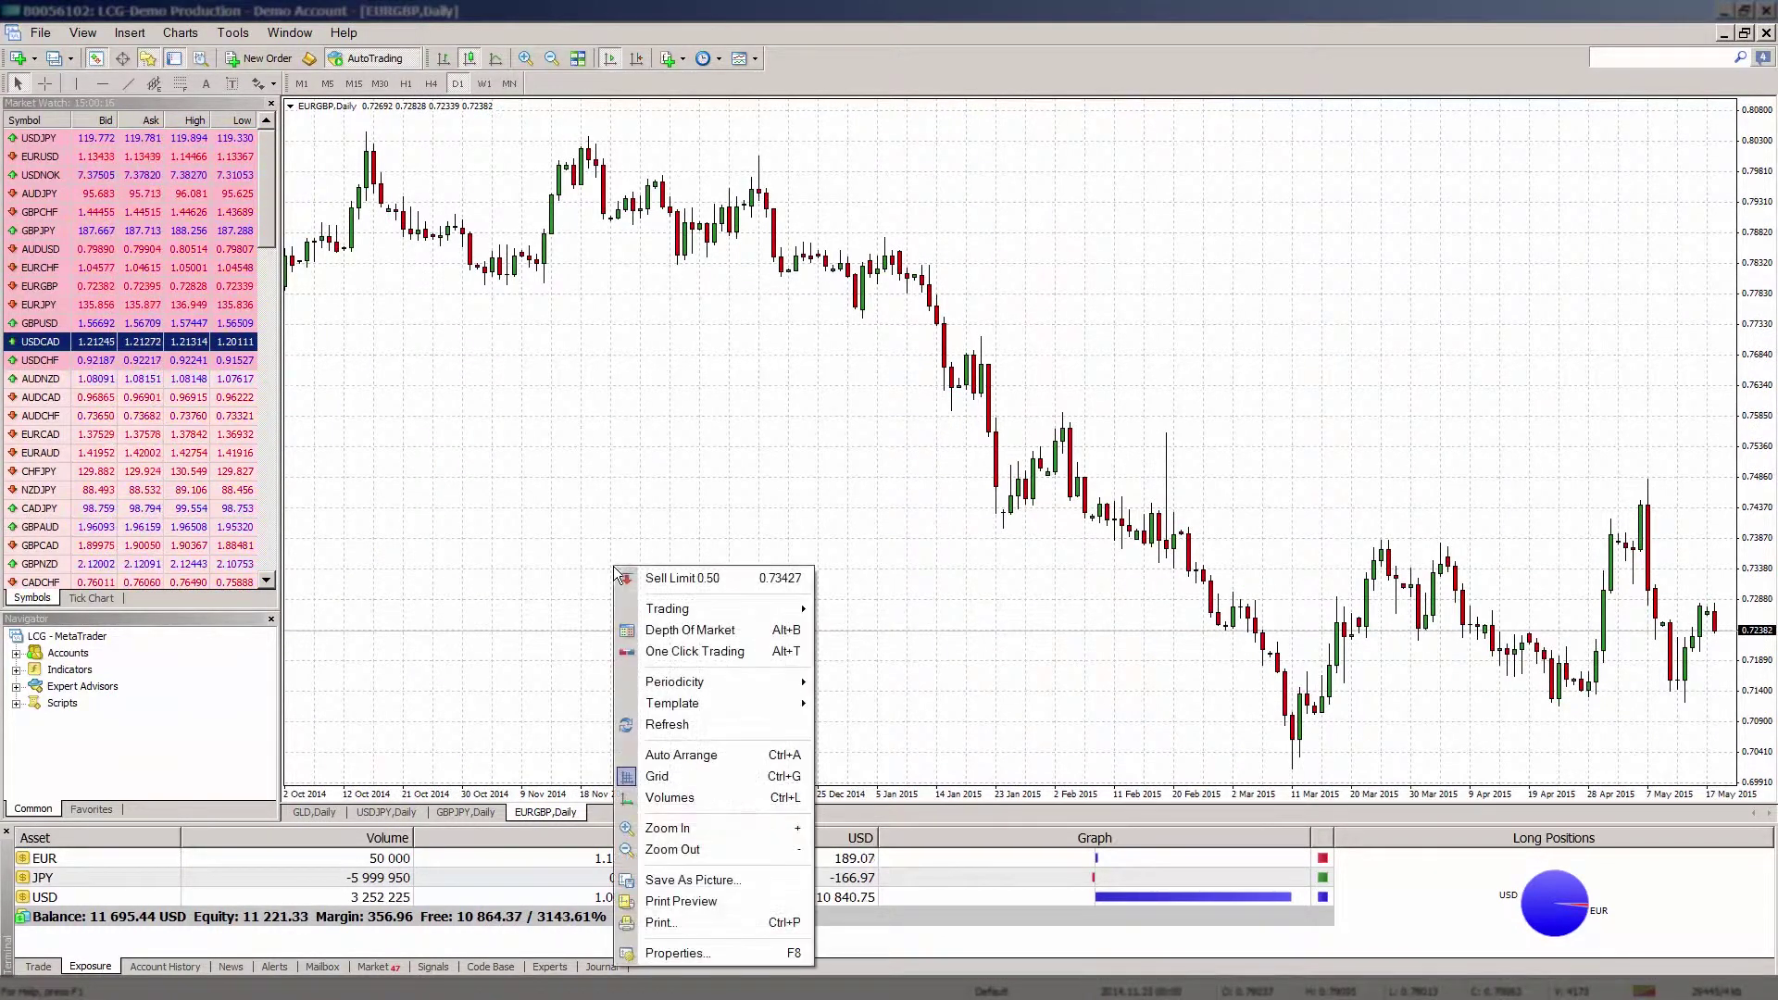
{"action": "left_click", "coordinate": [646, 956]}
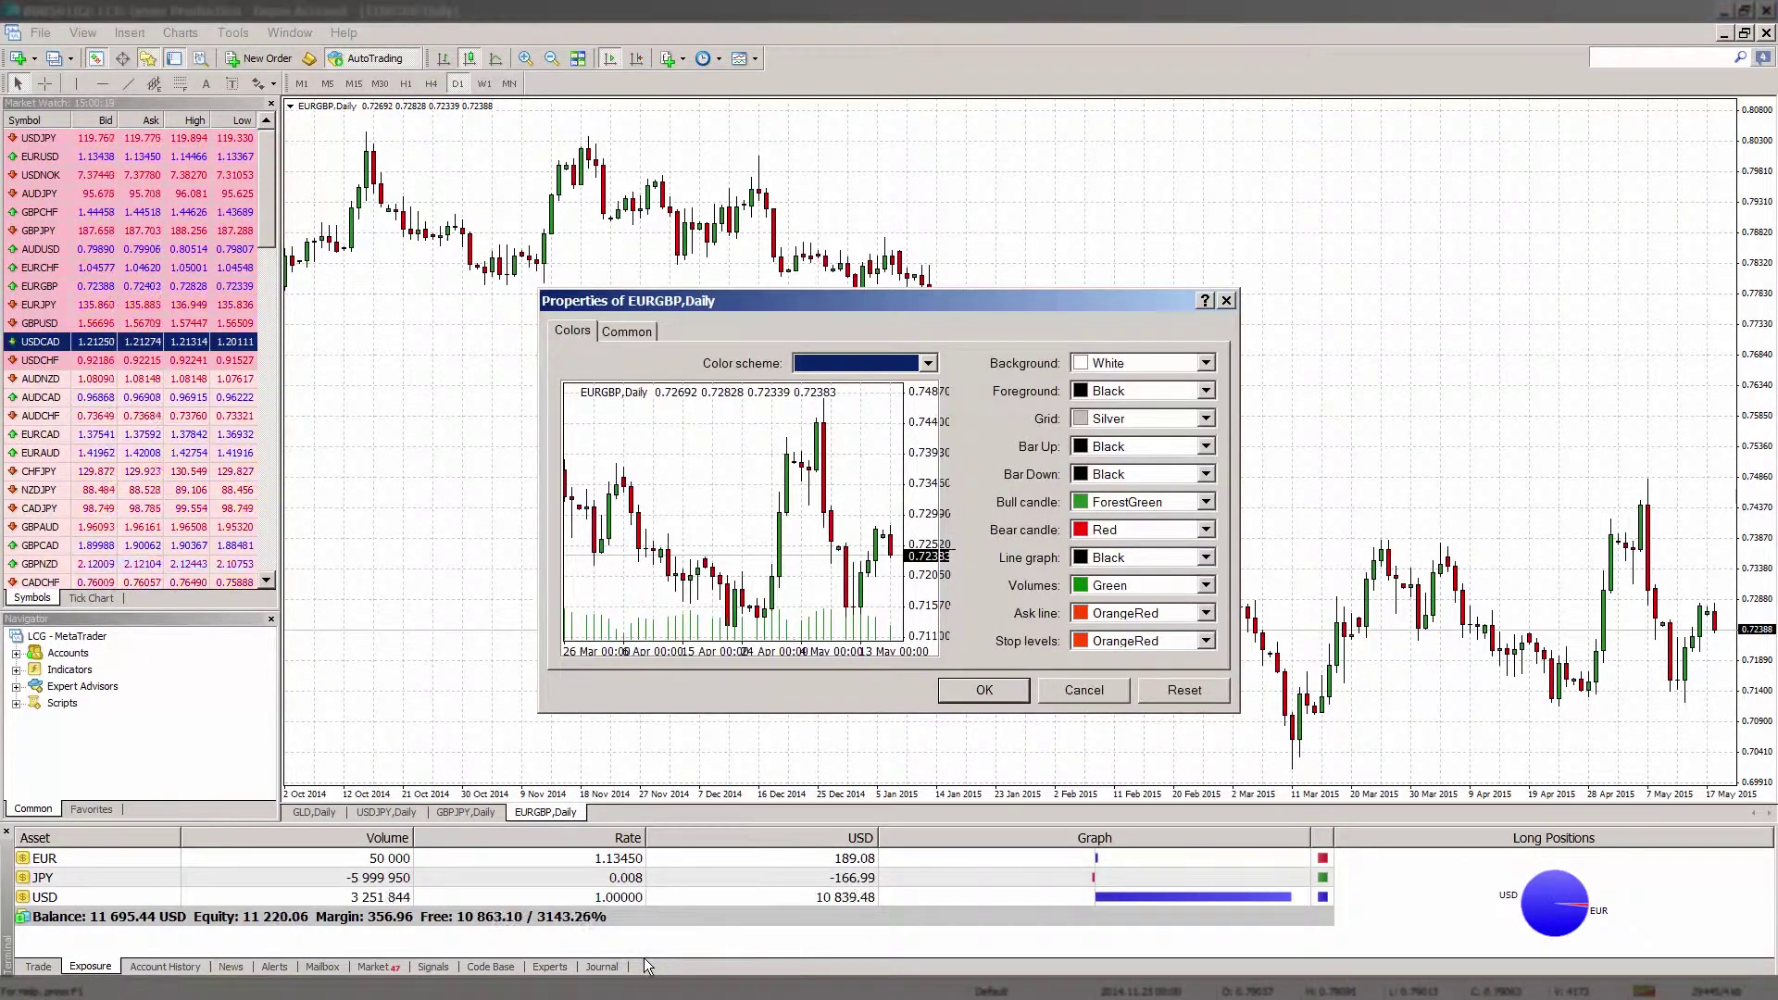
{"action": "left_click", "coordinate": [1059, 696]}
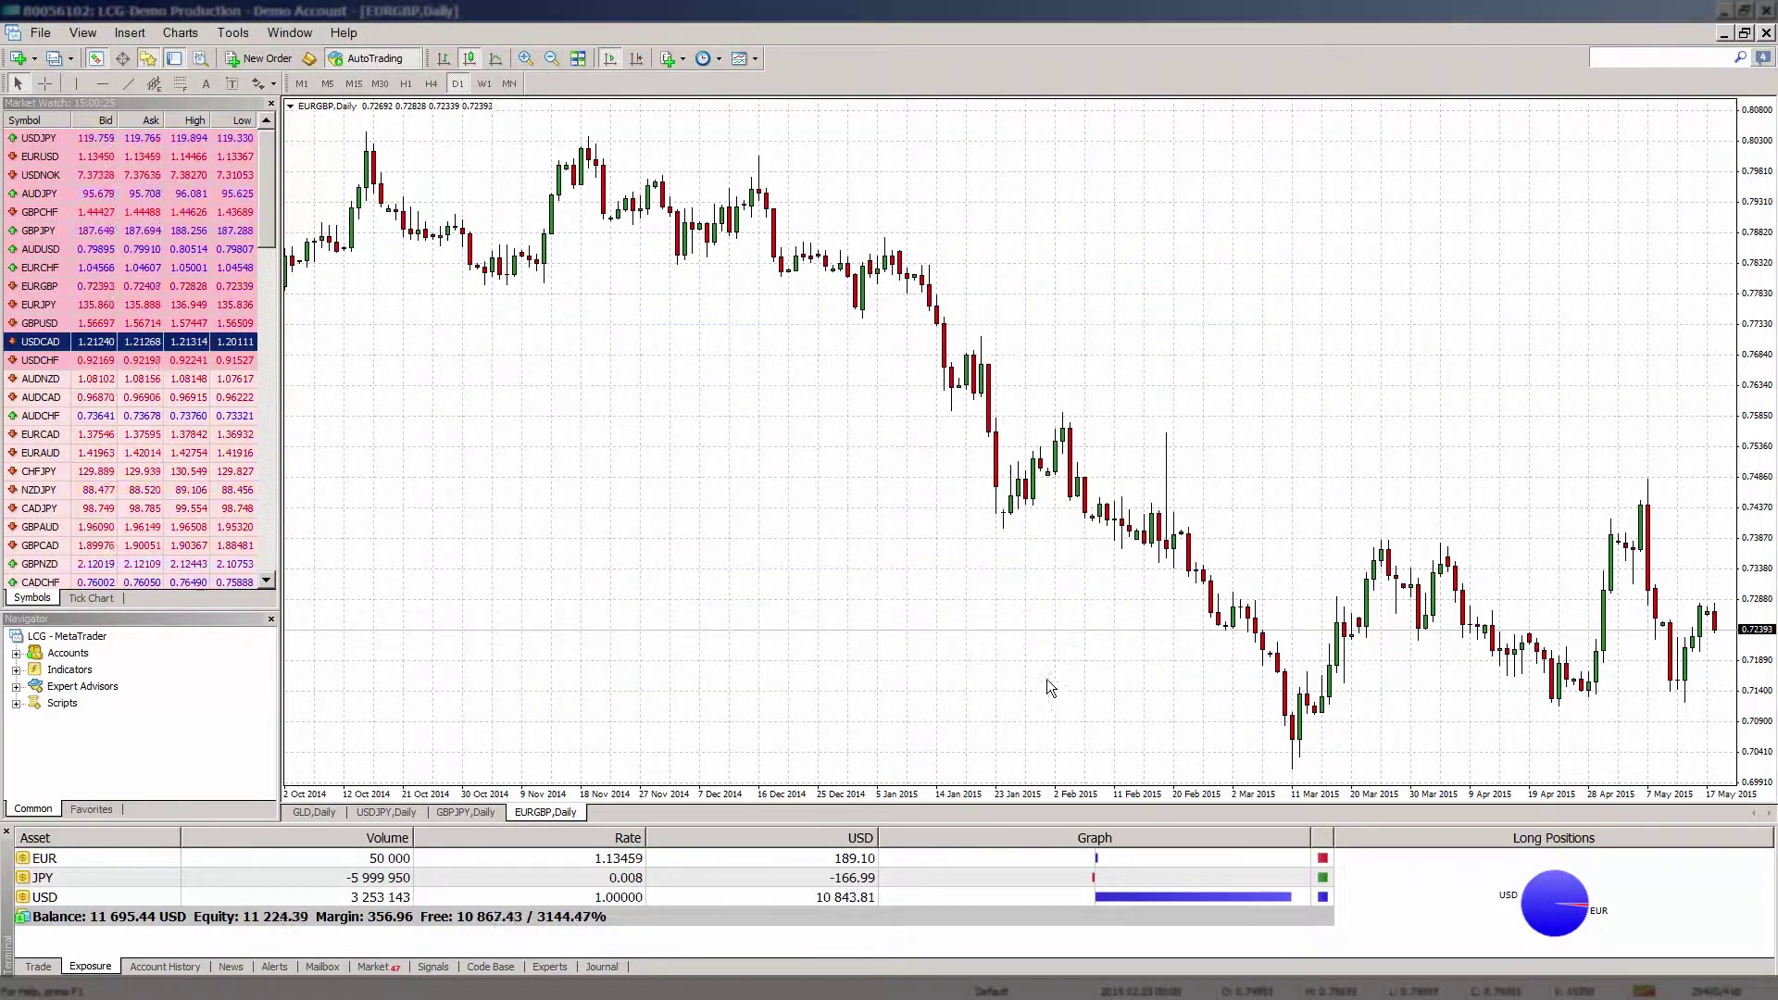
Cycle EURGBP through M1, M15, H1 and D1, ending on the W1 weekly timeframe.
{"action": "left_click", "coordinate": [302, 84]}
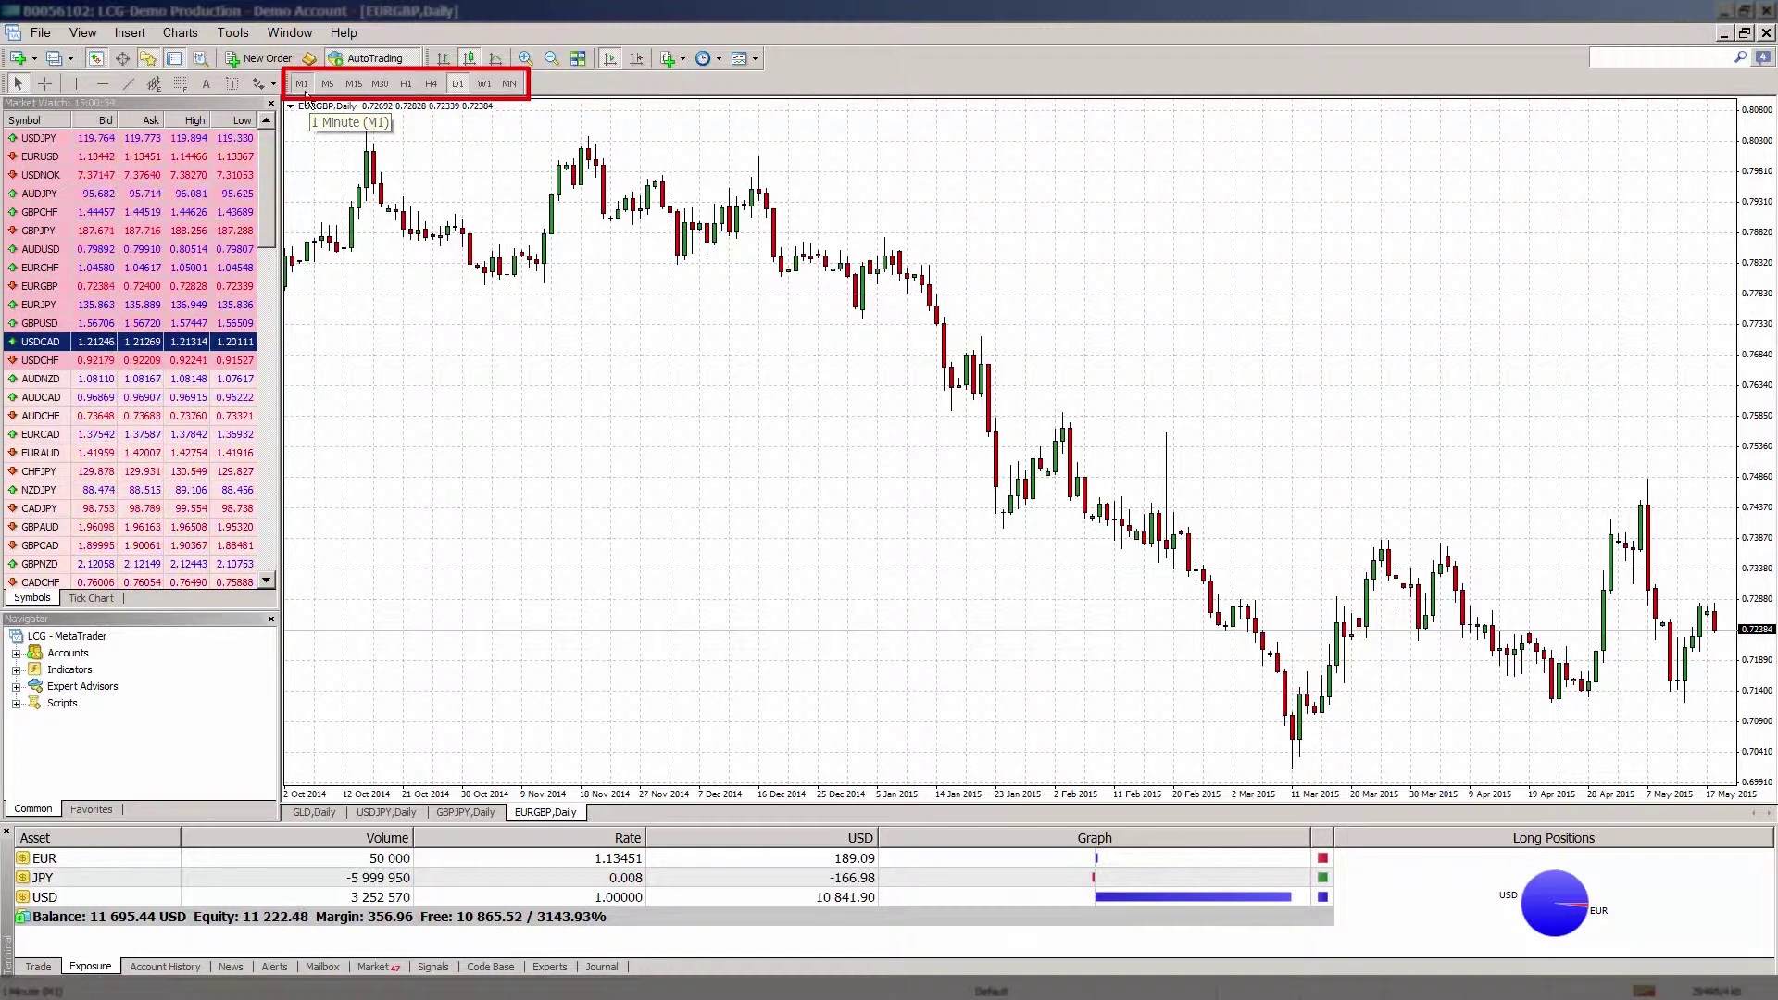
{"action": "left_click", "coordinate": [356, 85]}
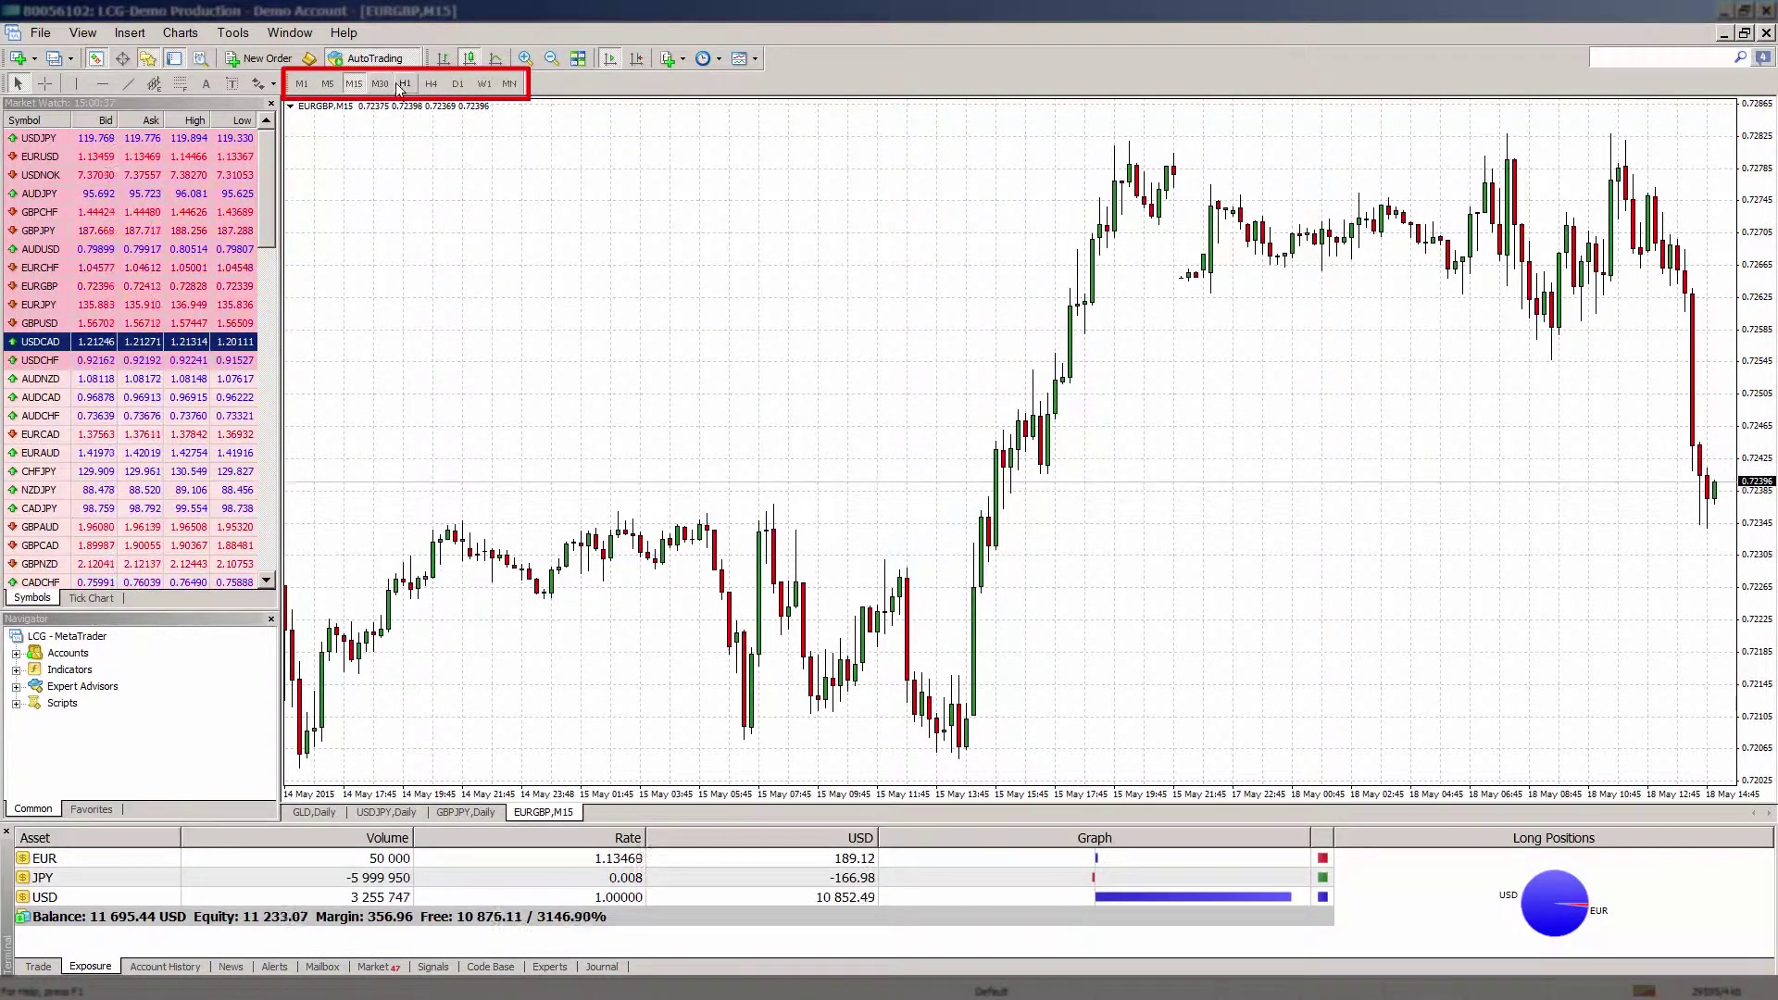
{"action": "left_click", "coordinate": [406, 84]}
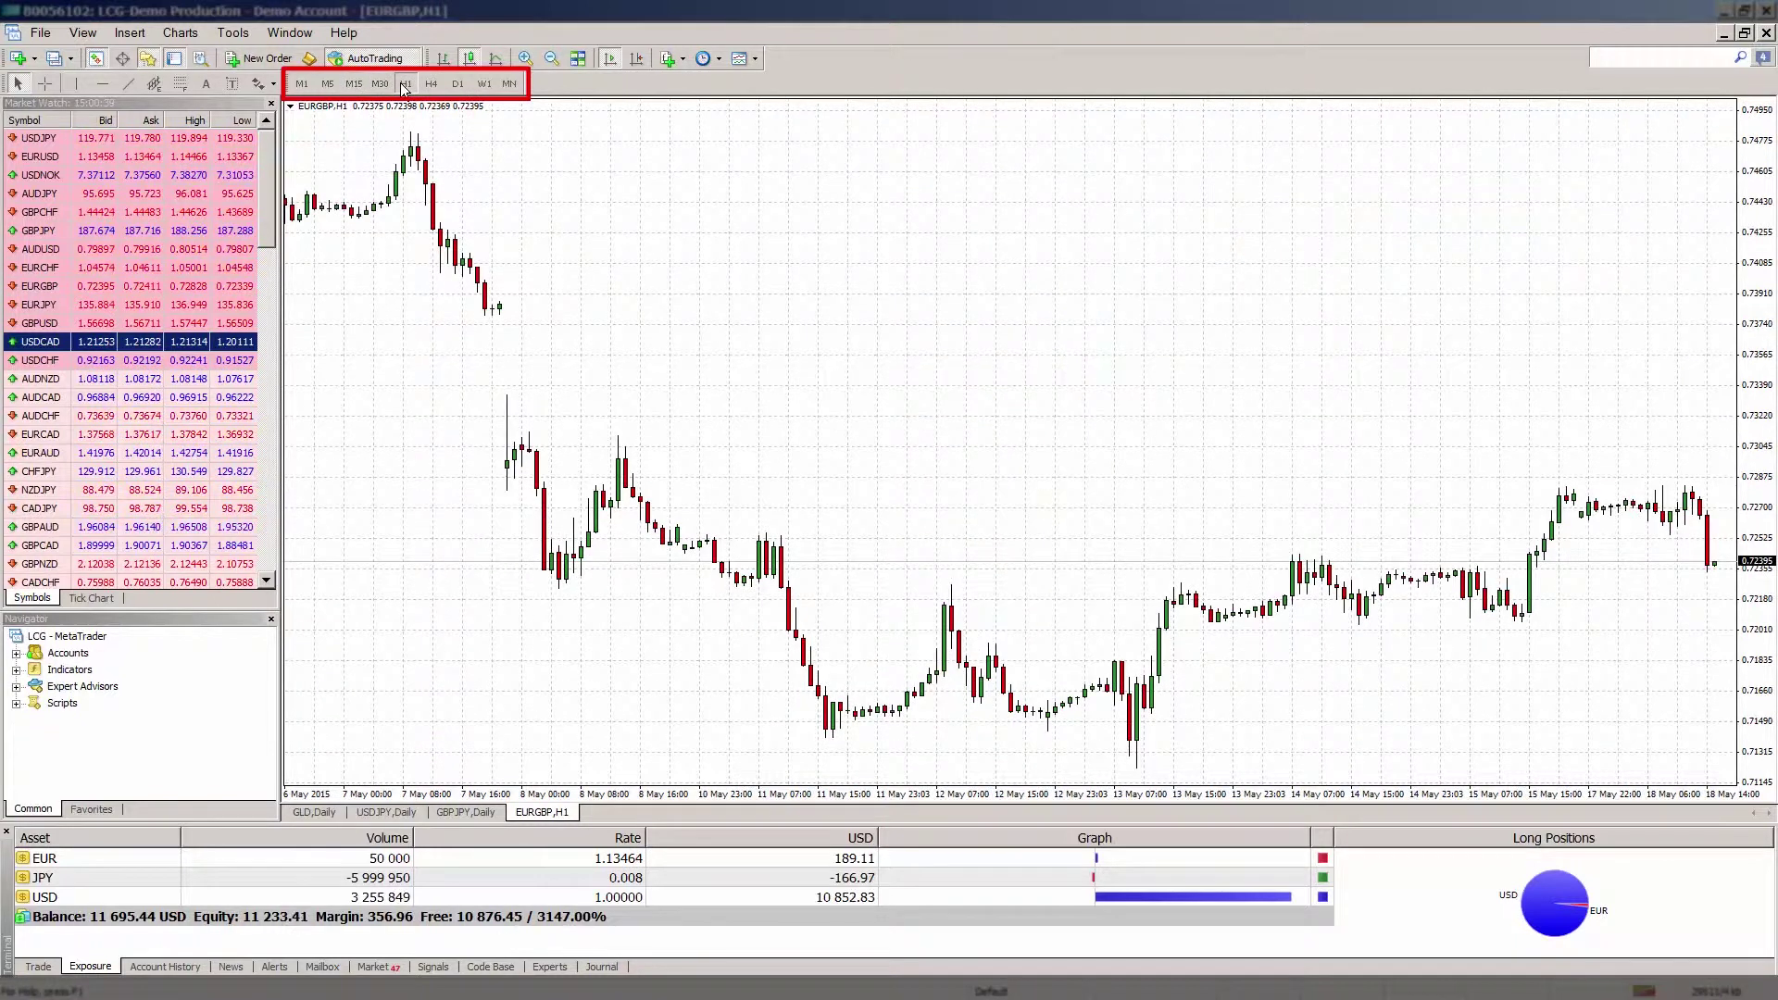
{"action": "left_click", "coordinate": [457, 84]}
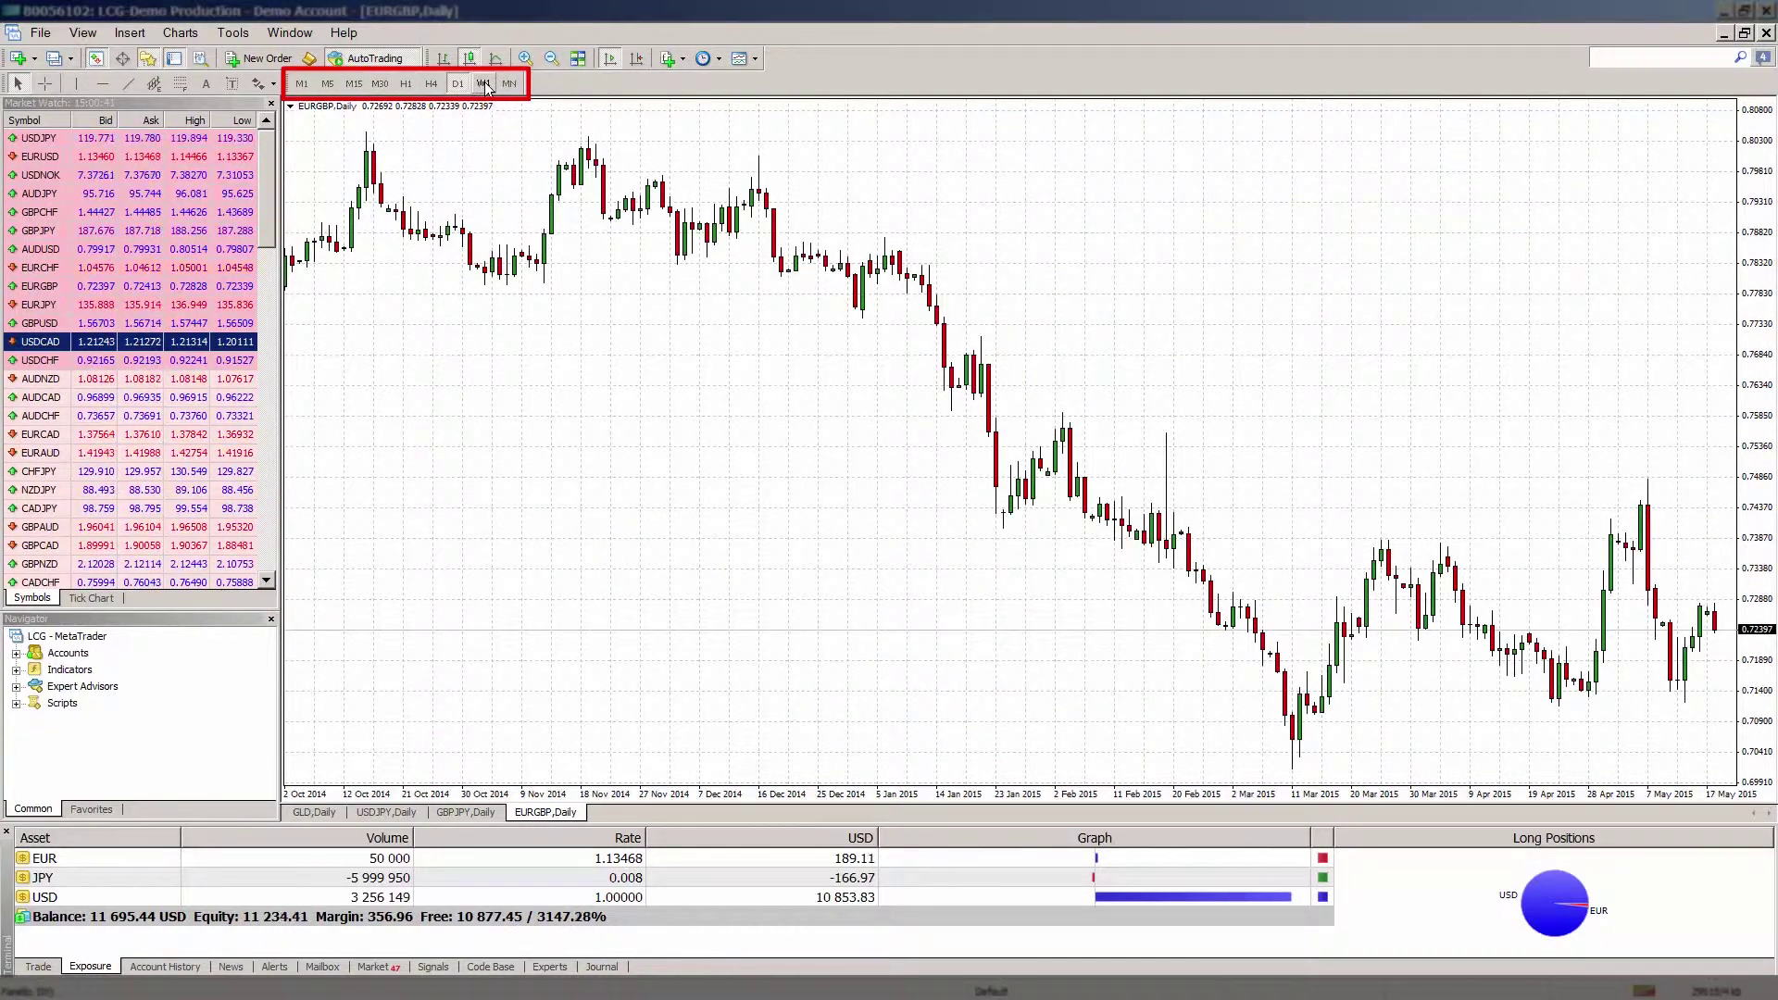
{"action": "left_click", "coordinate": [484, 84]}
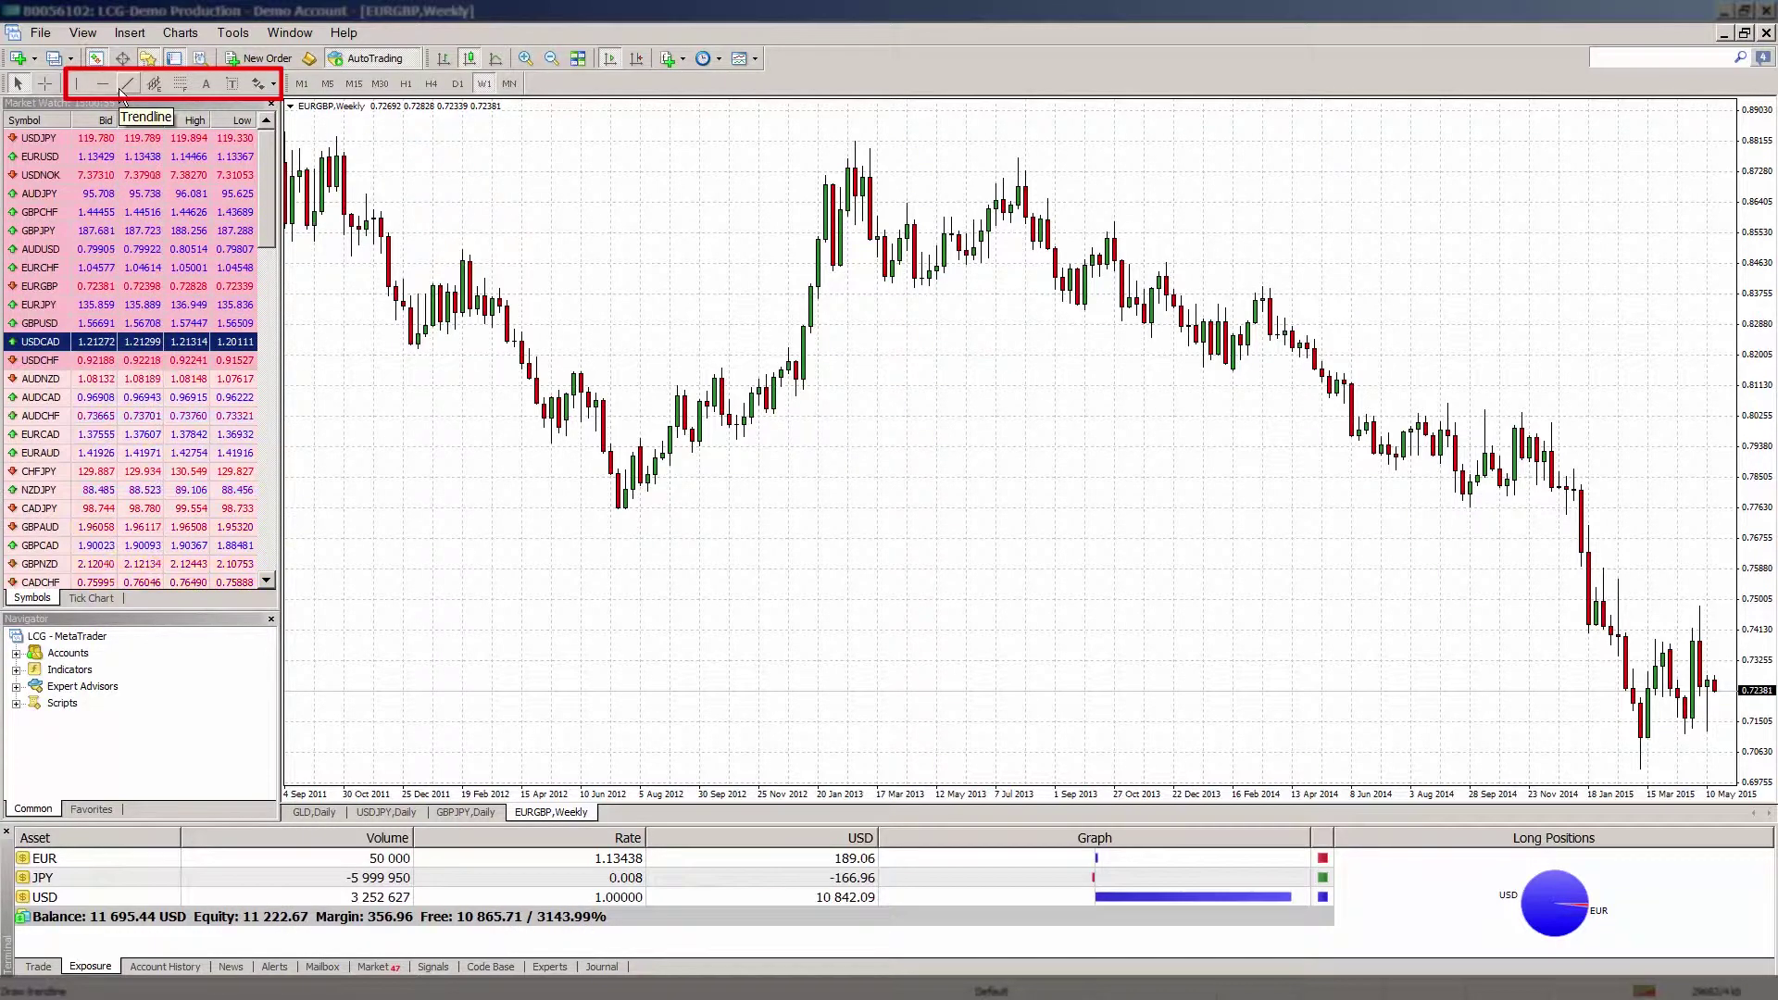
{"action": "left_click", "coordinate": [126, 37]}
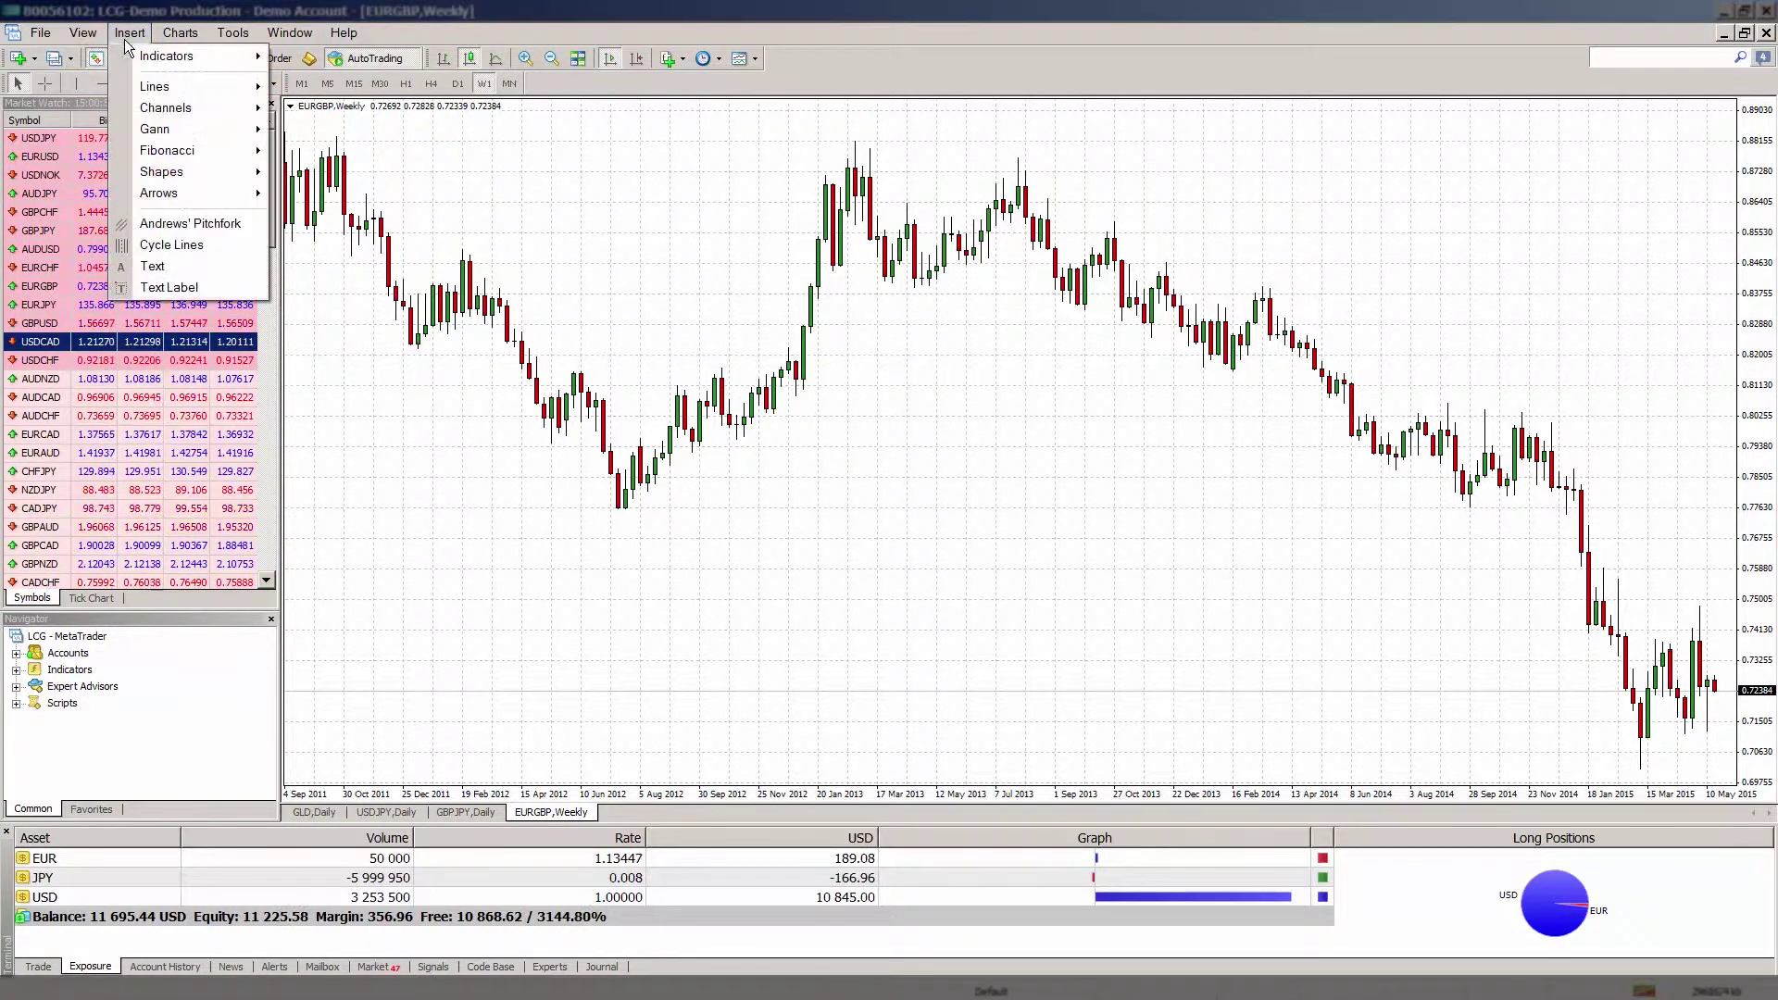
{"action": "mouse_move", "coordinate": [131, 87]}
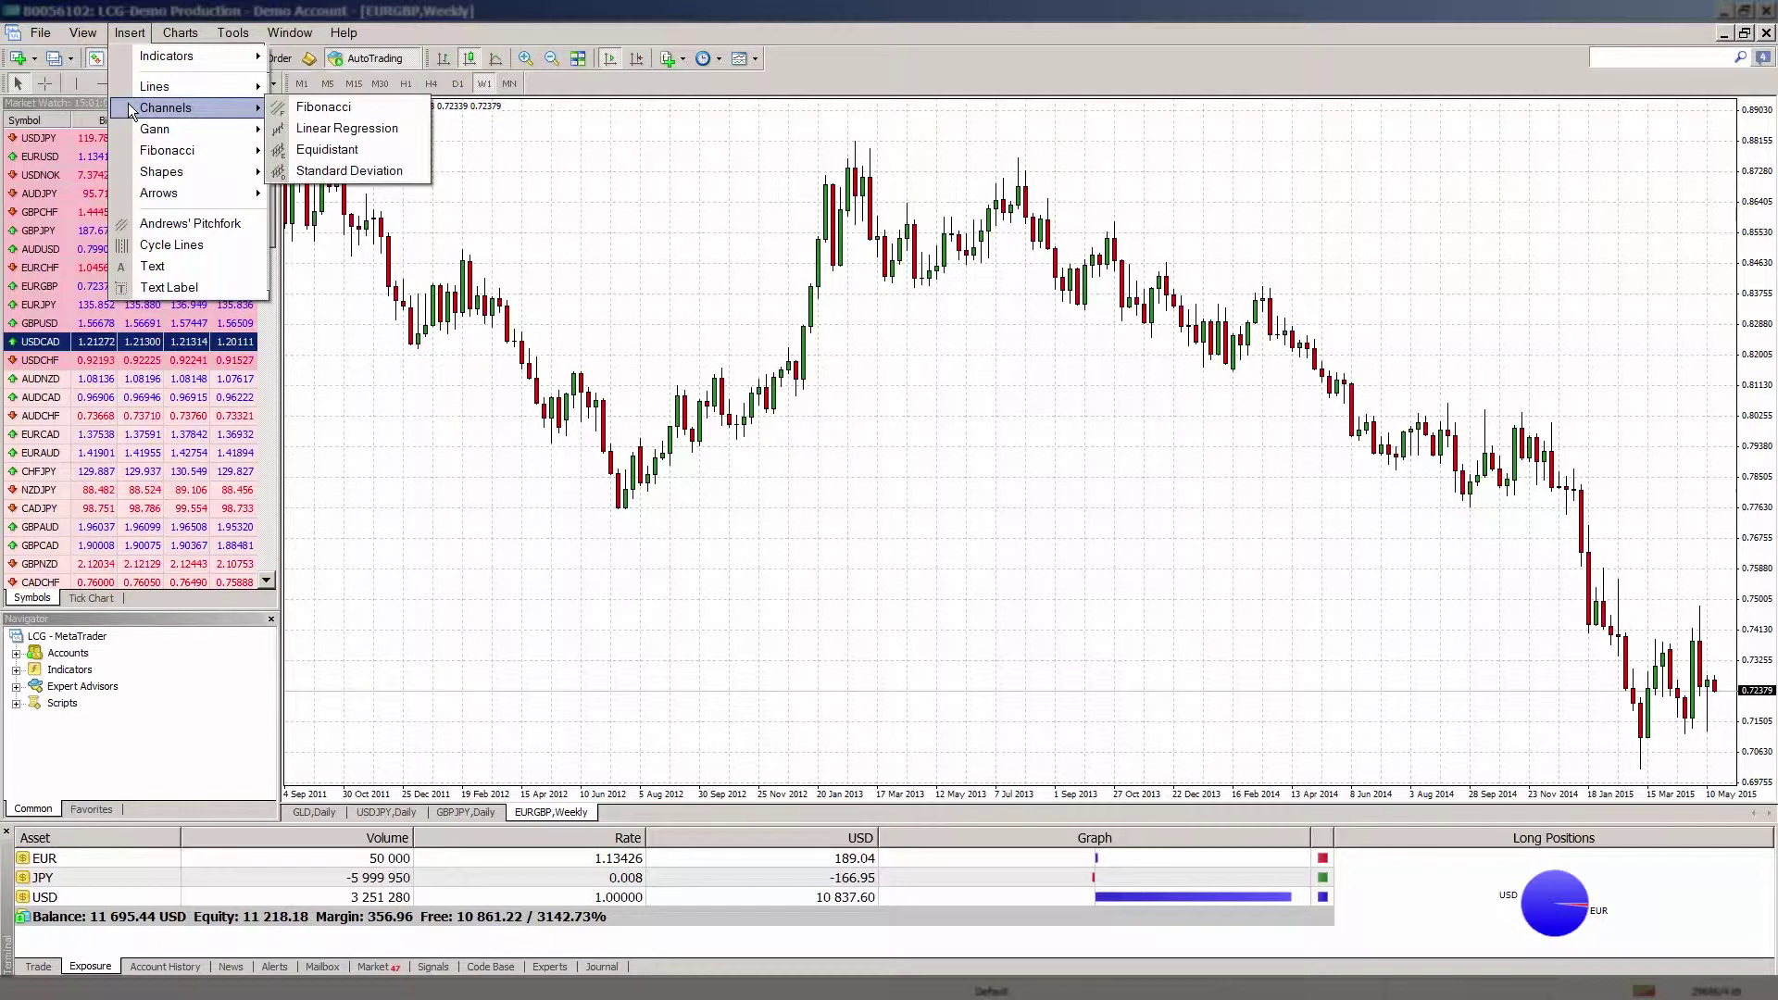
{"action": "mouse_move", "coordinate": [132, 151]}
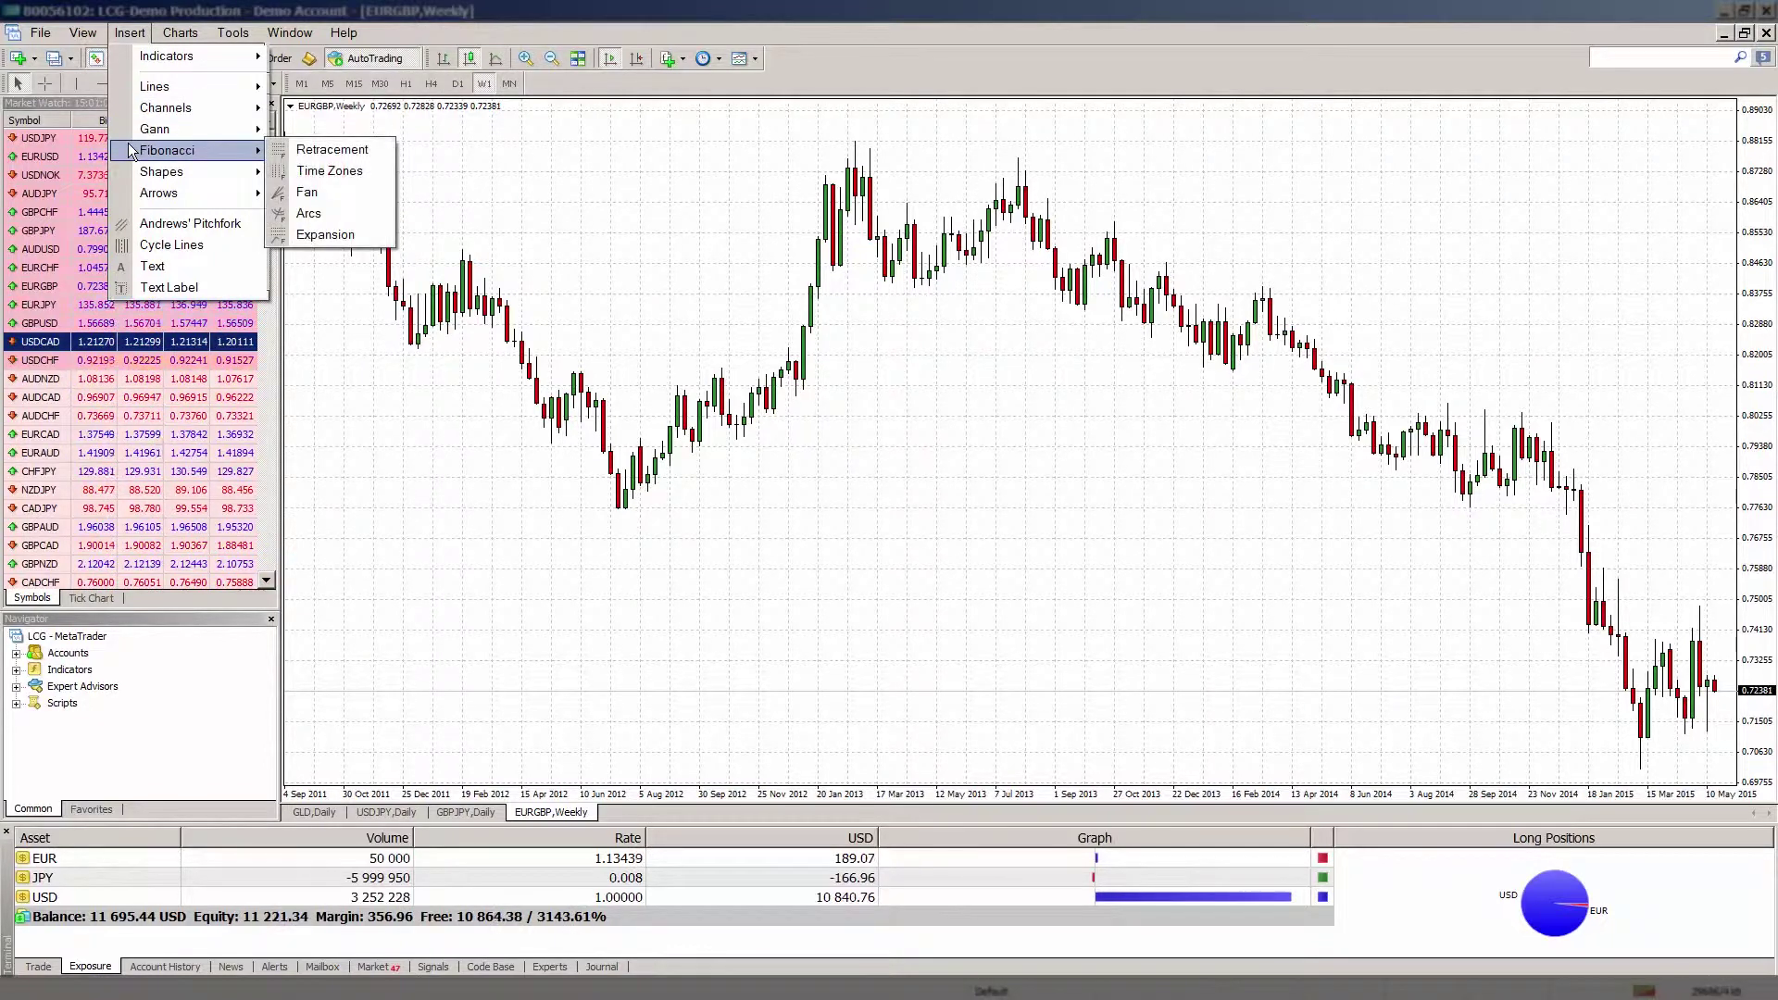
{"action": "left_click", "coordinate": [129, 37]}
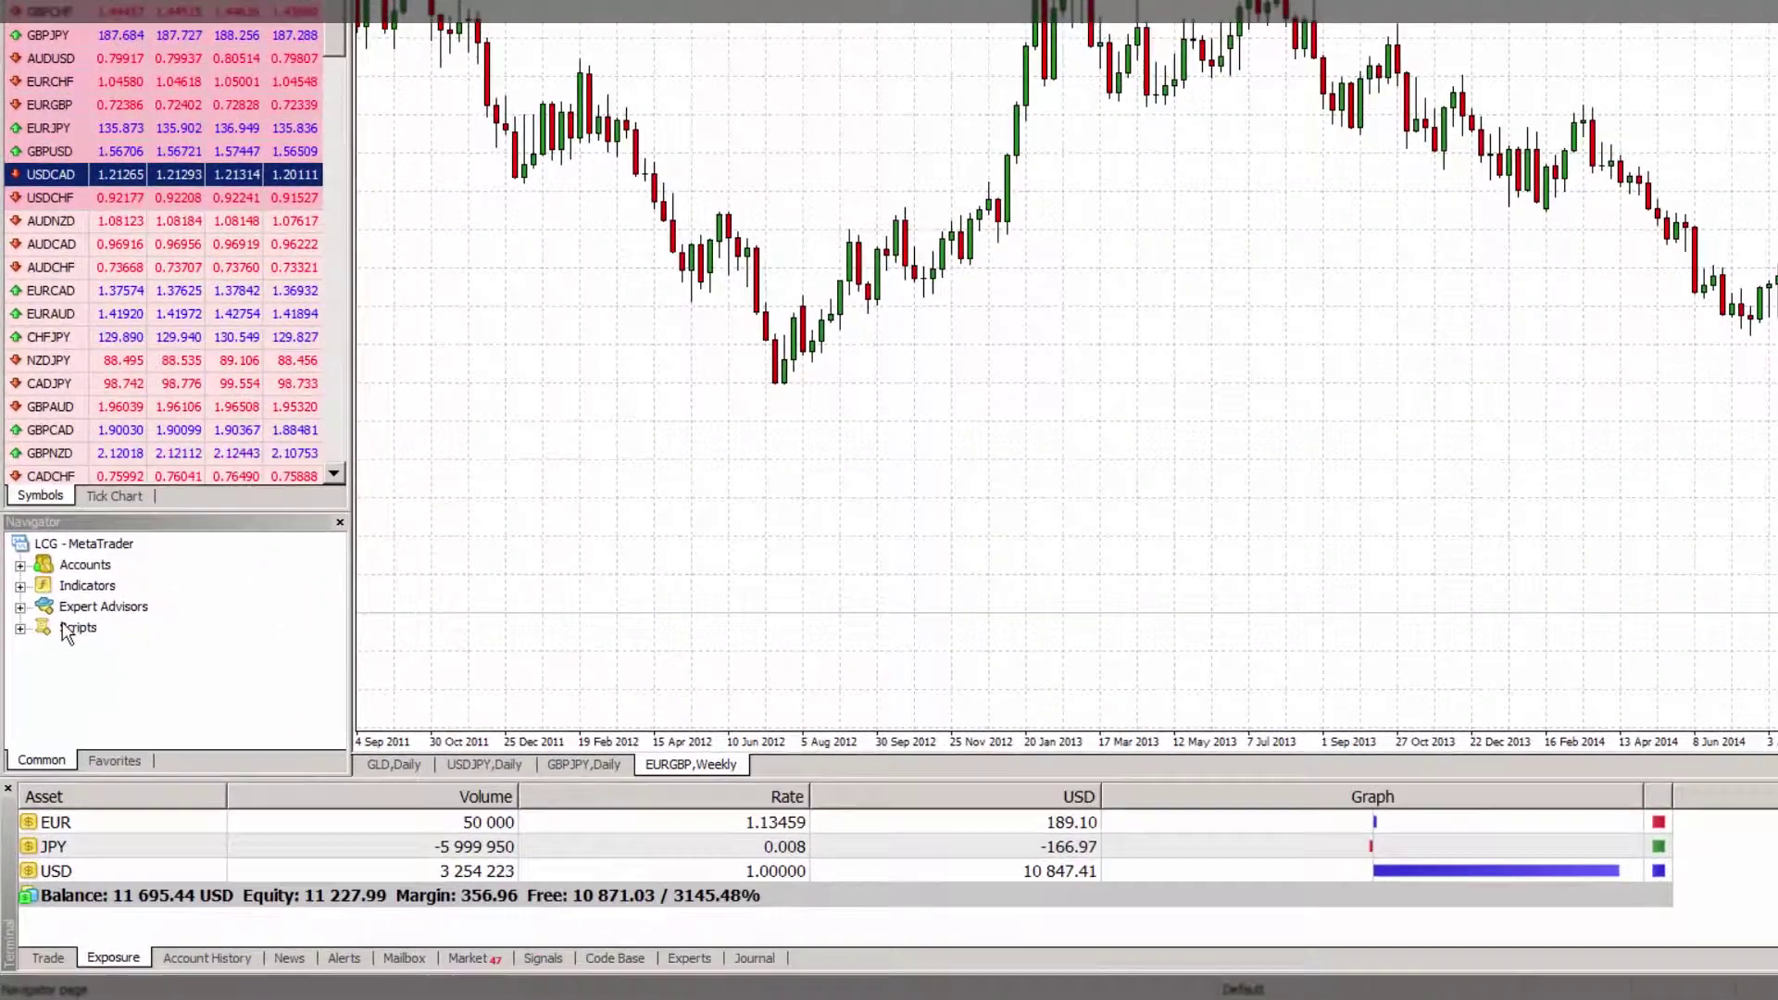
Drop Moving Average from Indicators > Trend onto the EURGBP chart with period 20, simple.
{"action": "left_click", "coordinate": [22, 545]}
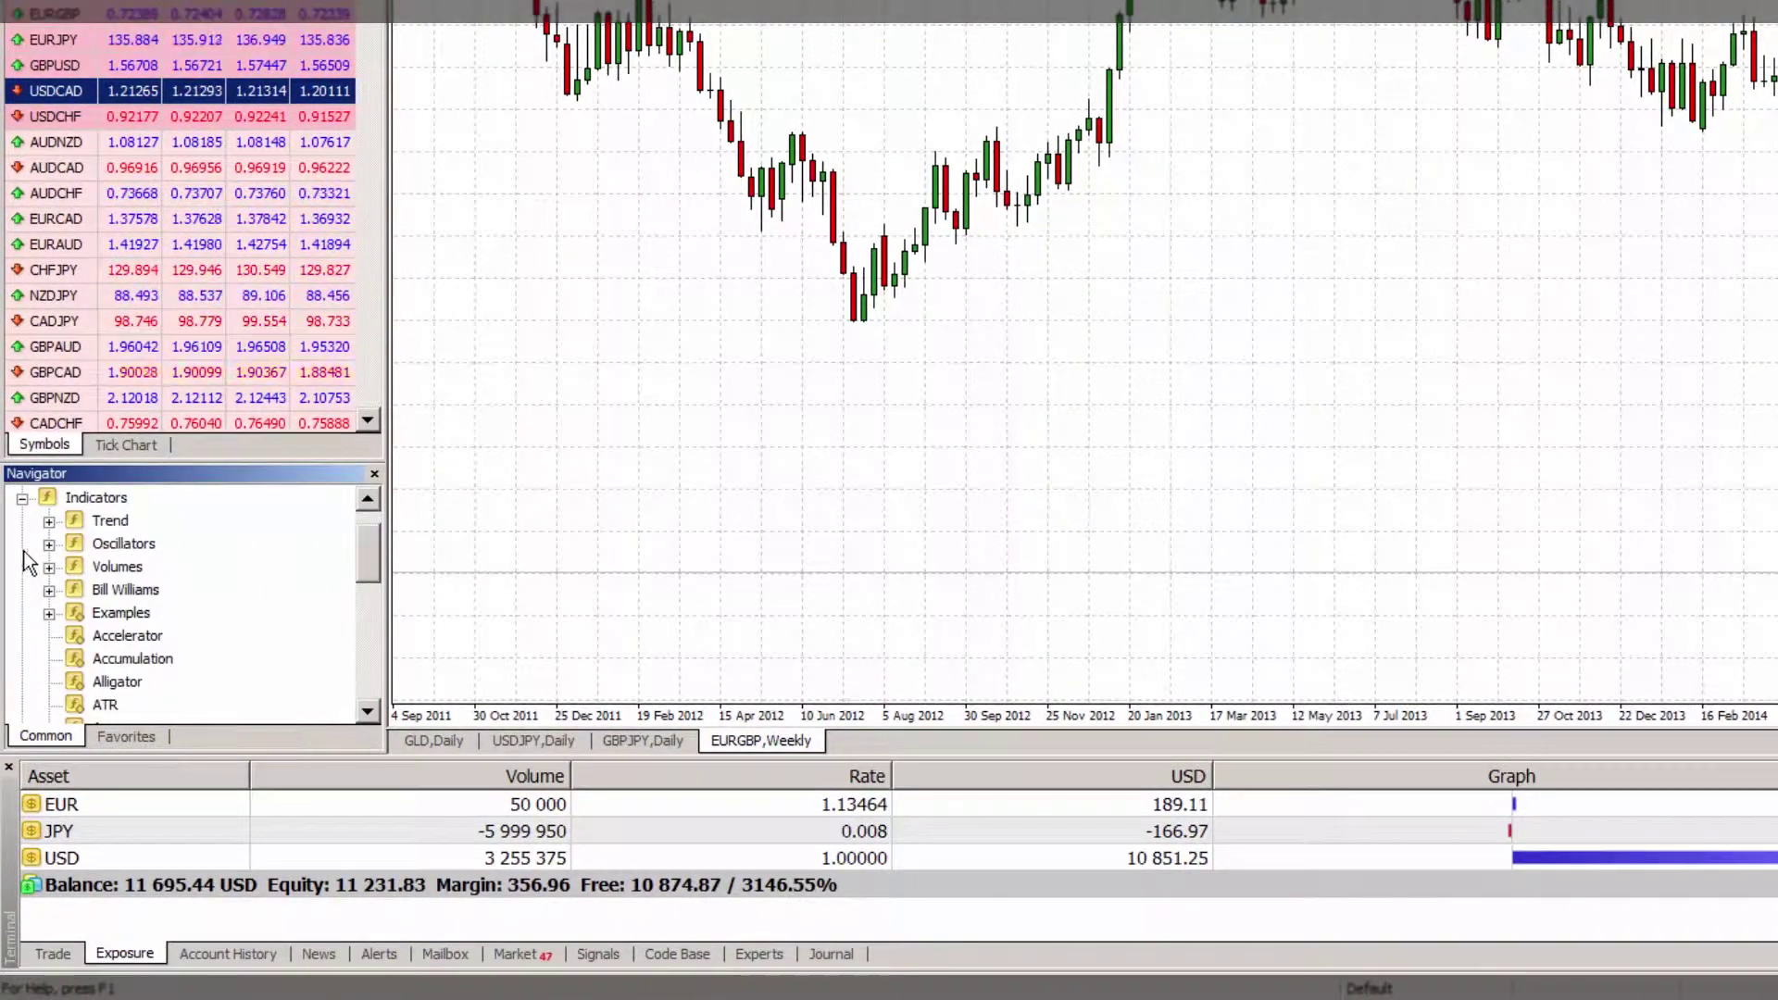
{"action": "left_click", "coordinate": [51, 524]}
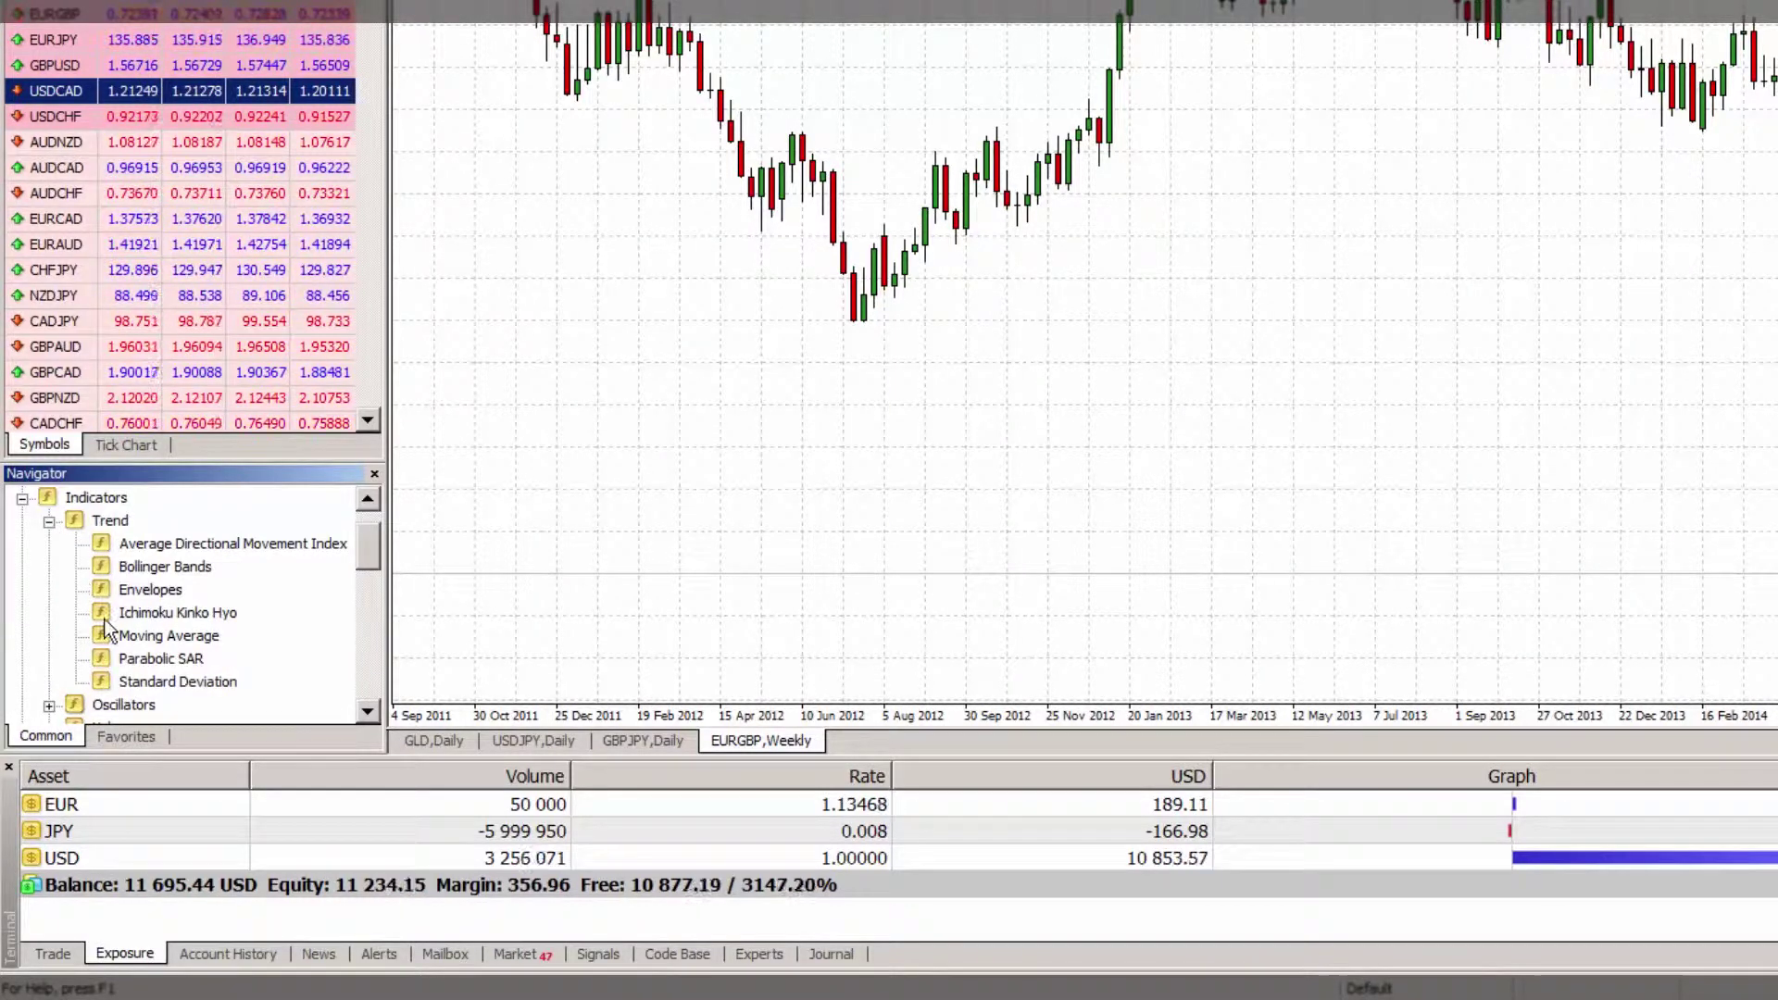
{"action": "left_click_drag", "start_coordinate": [127, 645], "coordinate": [639, 504]}
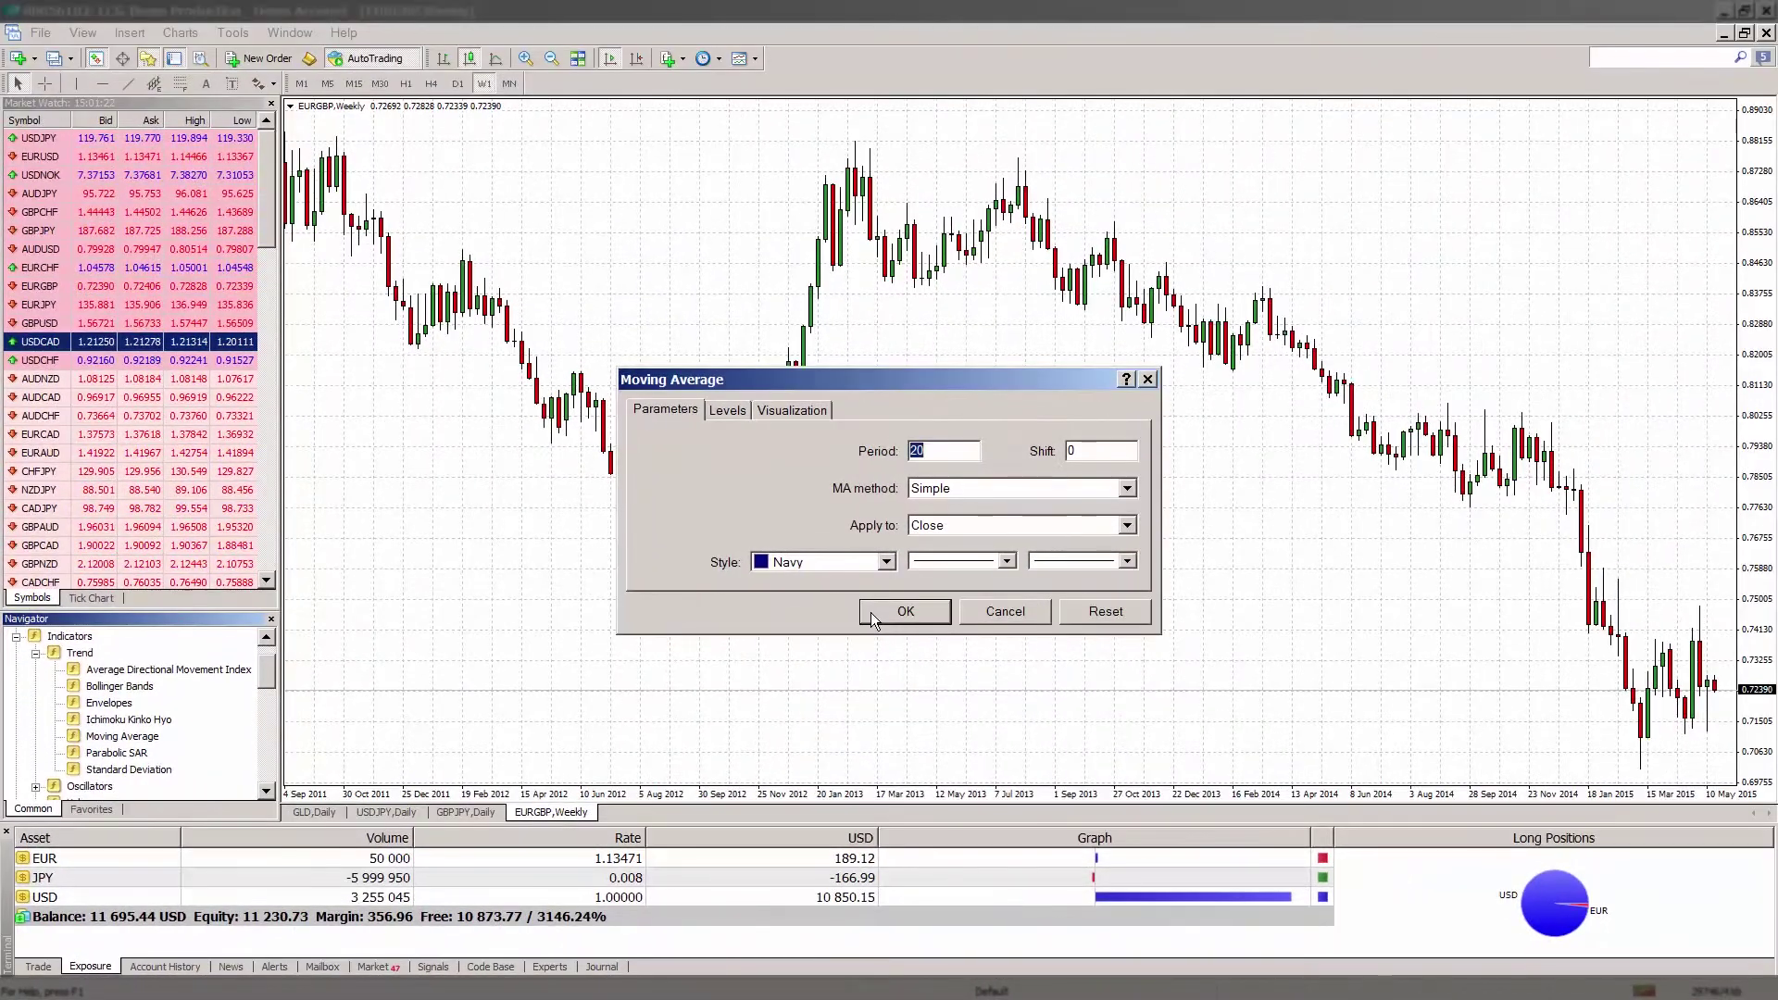
{"action": "left_click", "coordinate": [1111, 509]}
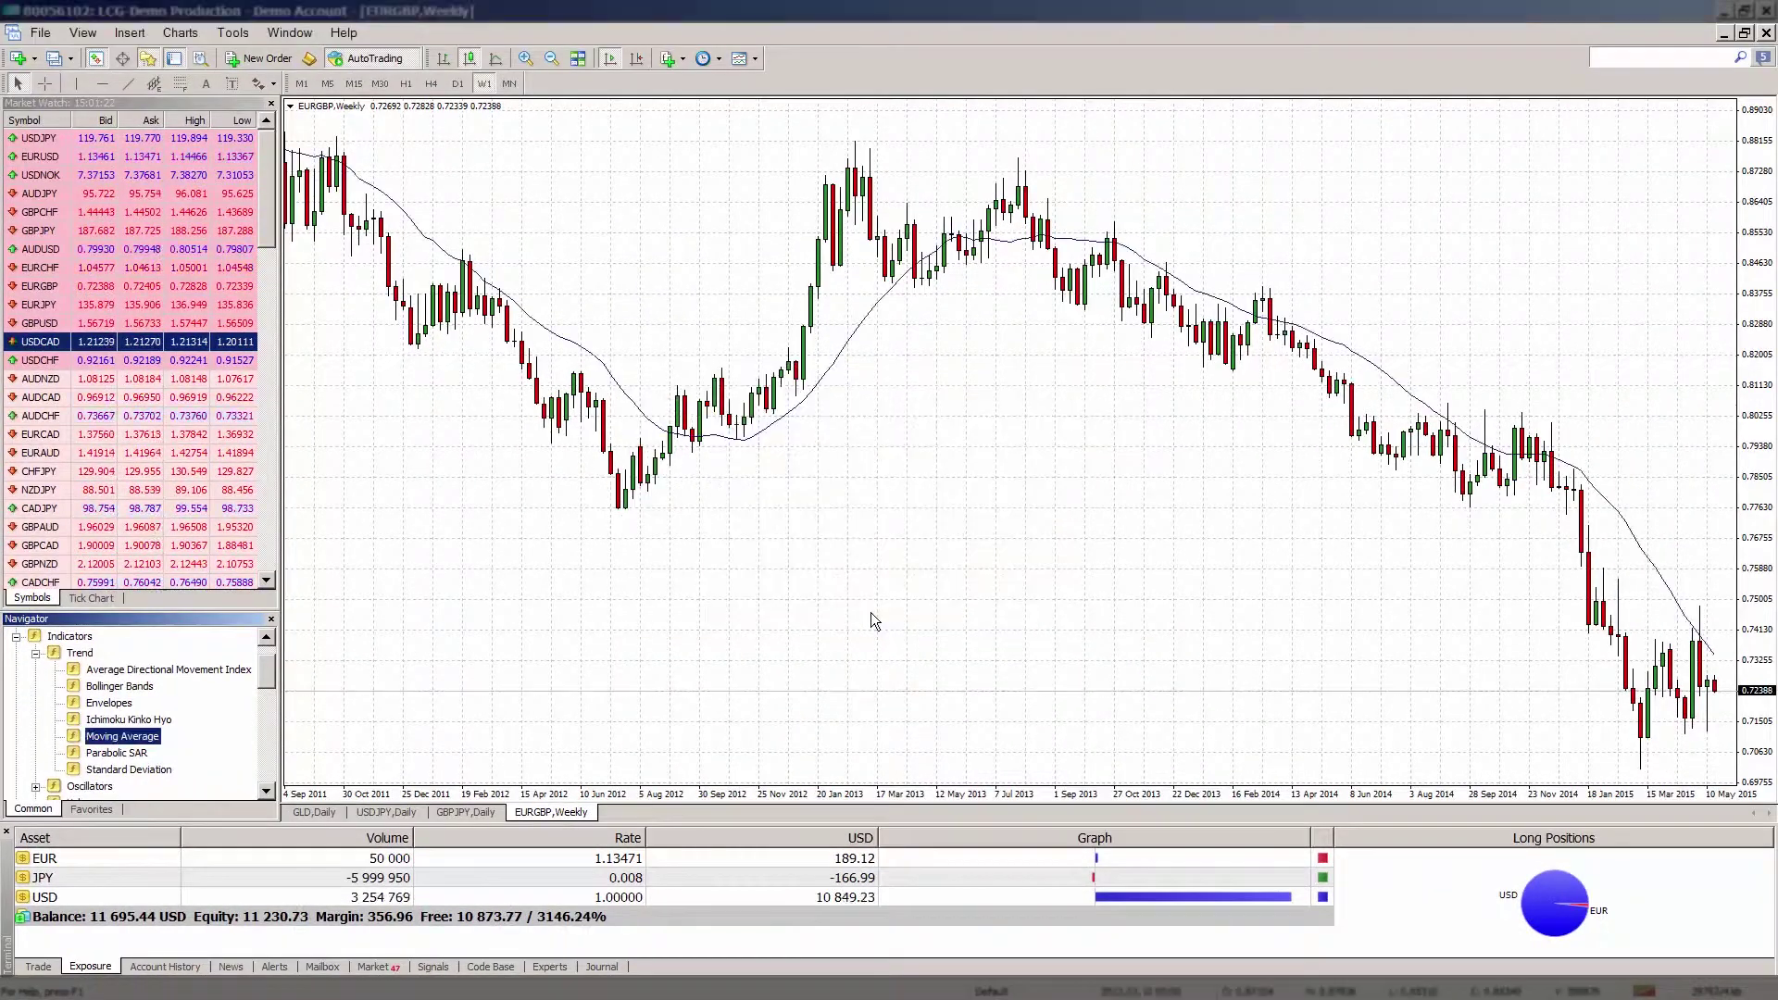